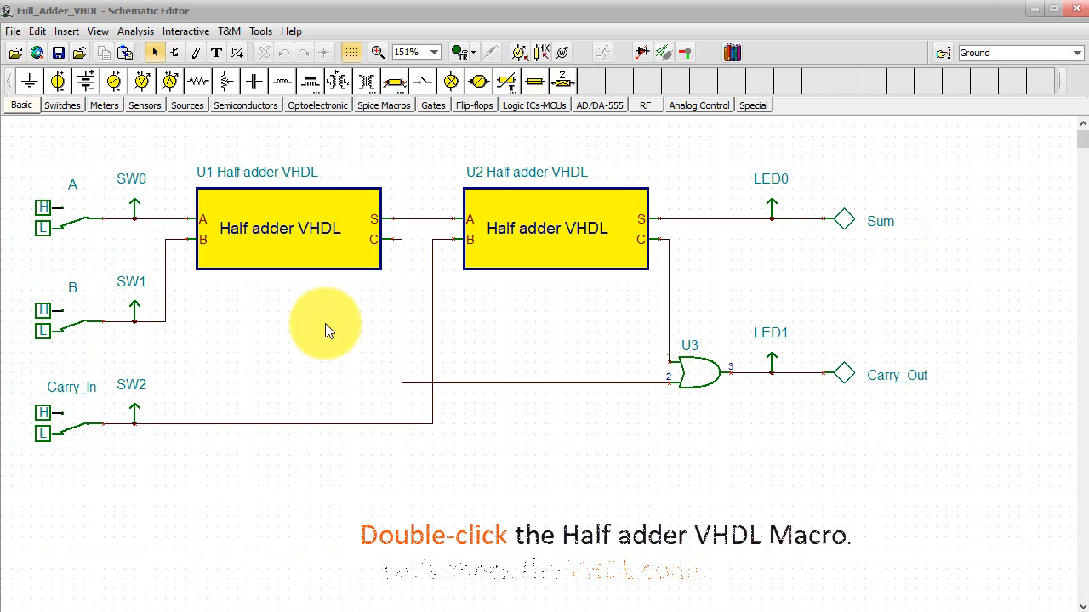
# - Examine the VHDL code inside the U1 Half adder macro, including its entity and architecture sections, and close the HDL editor
pyautogui.doubleClick(315, 257)
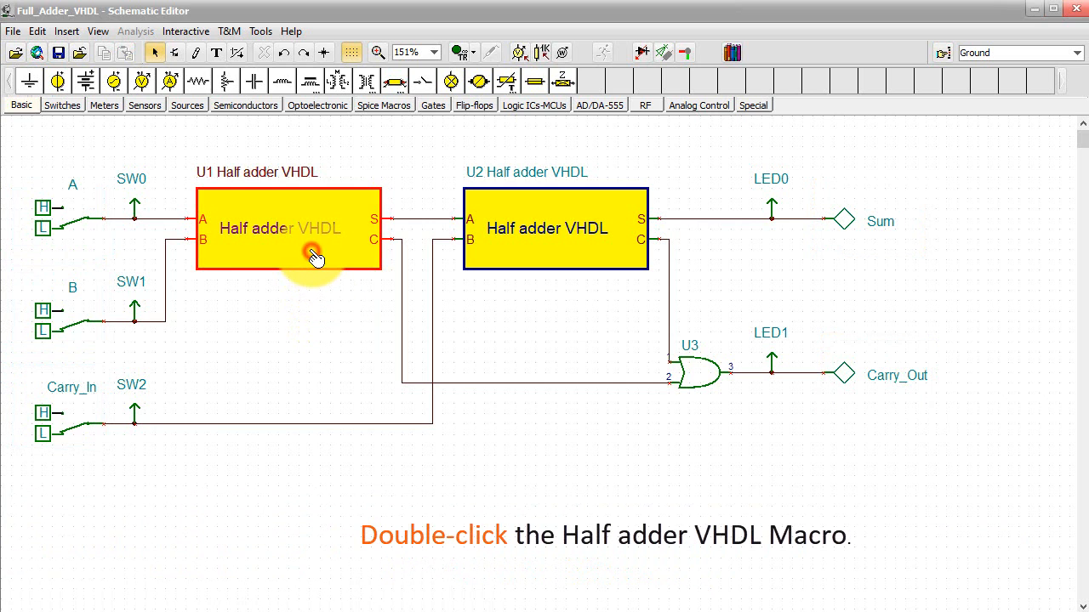
pyautogui.click(735, 439)
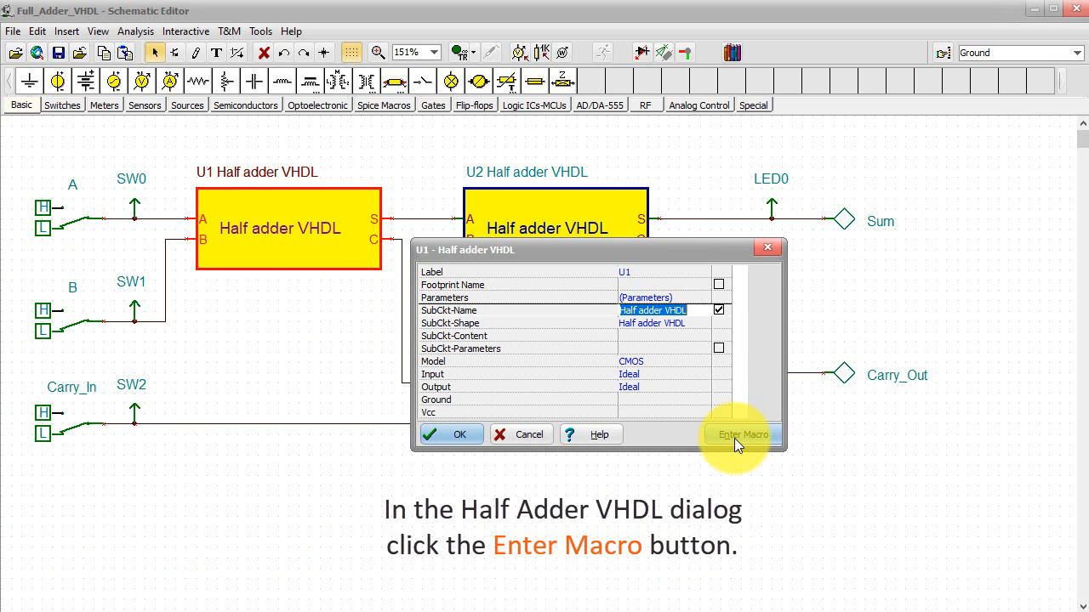
pyautogui.click(734, 438)
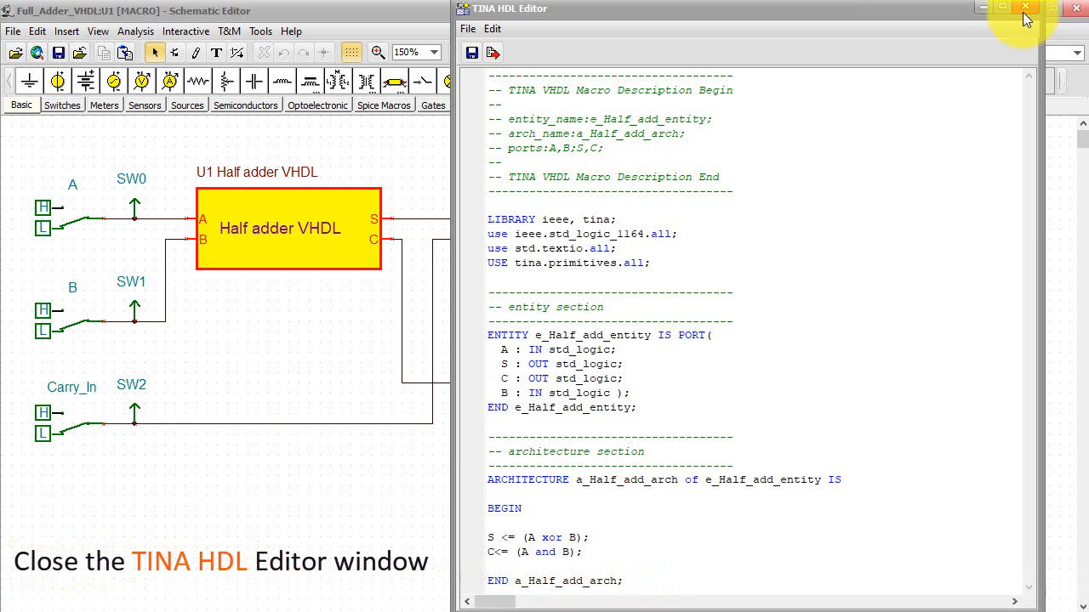
pyautogui.click(1025, 8)
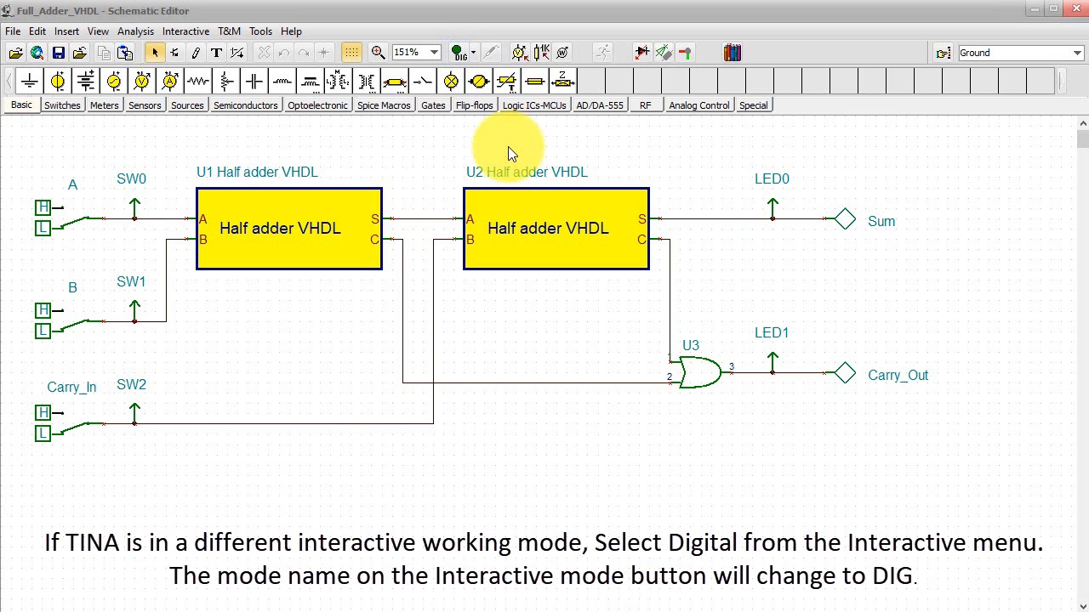
# - Set the interactive mode to Digital and start the interactive simulation of the full adder
pyautogui.click(474, 54)
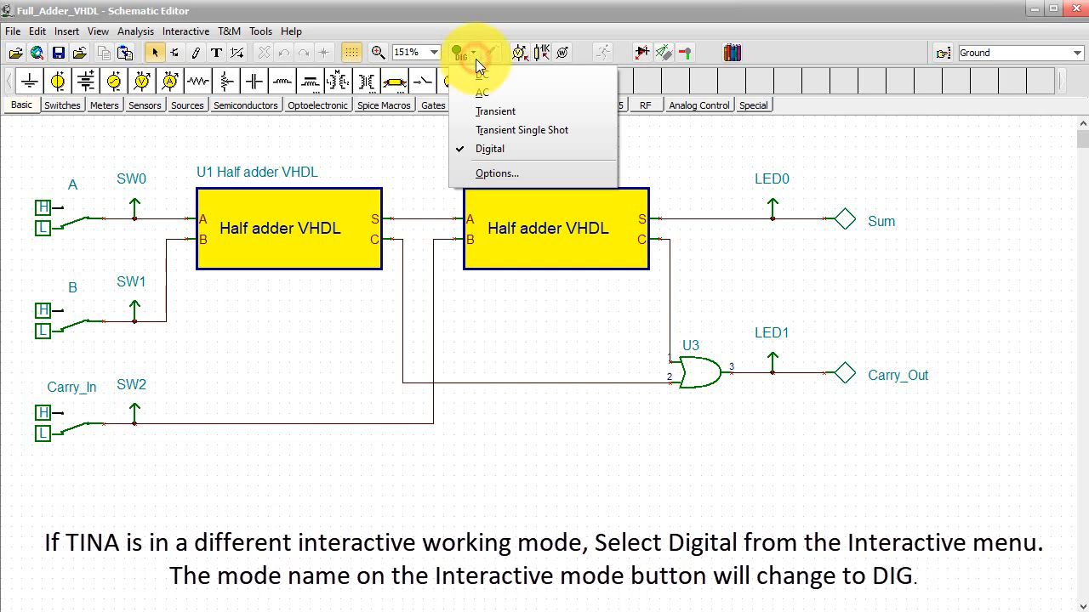
pyautogui.click(541, 149)
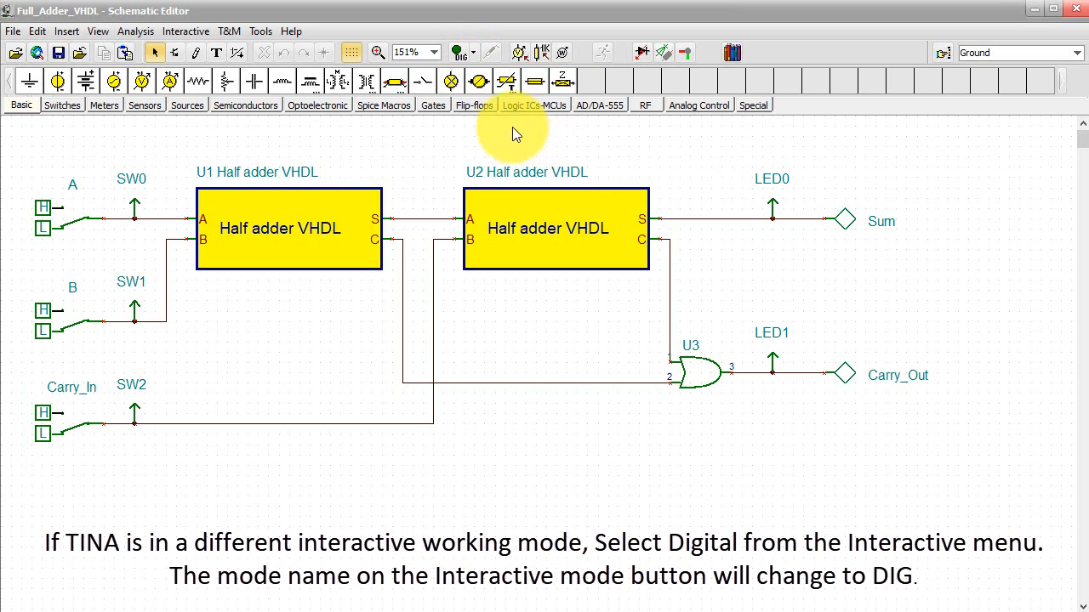
pyautogui.click(463, 58)
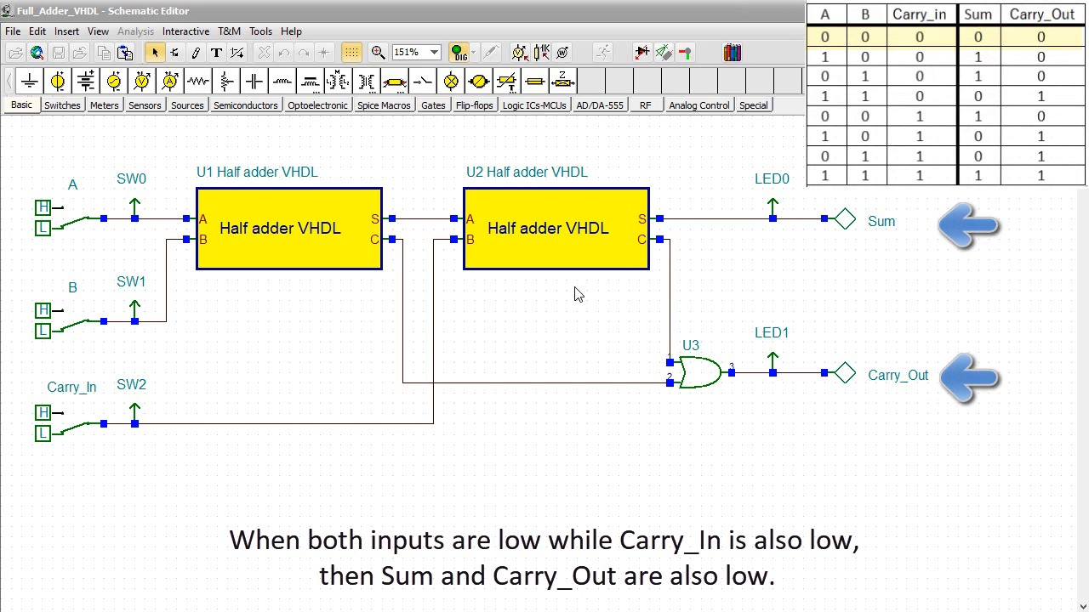
# - Test the full adder with Carry_In low: set only A high, only B high, and both inputs high
pyautogui.click(86, 225)
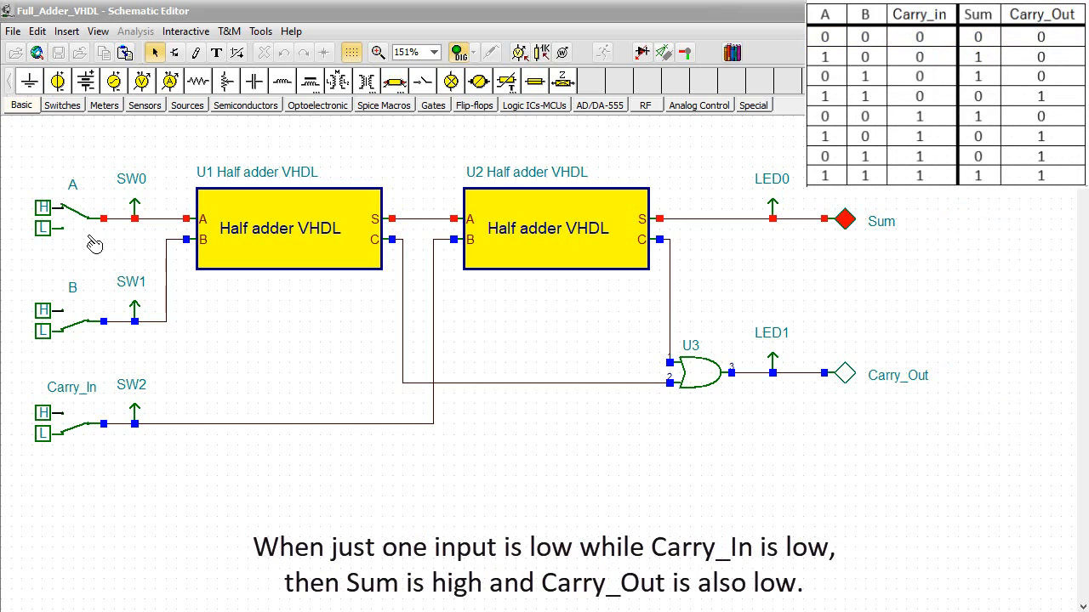
pyautogui.click(88, 226)
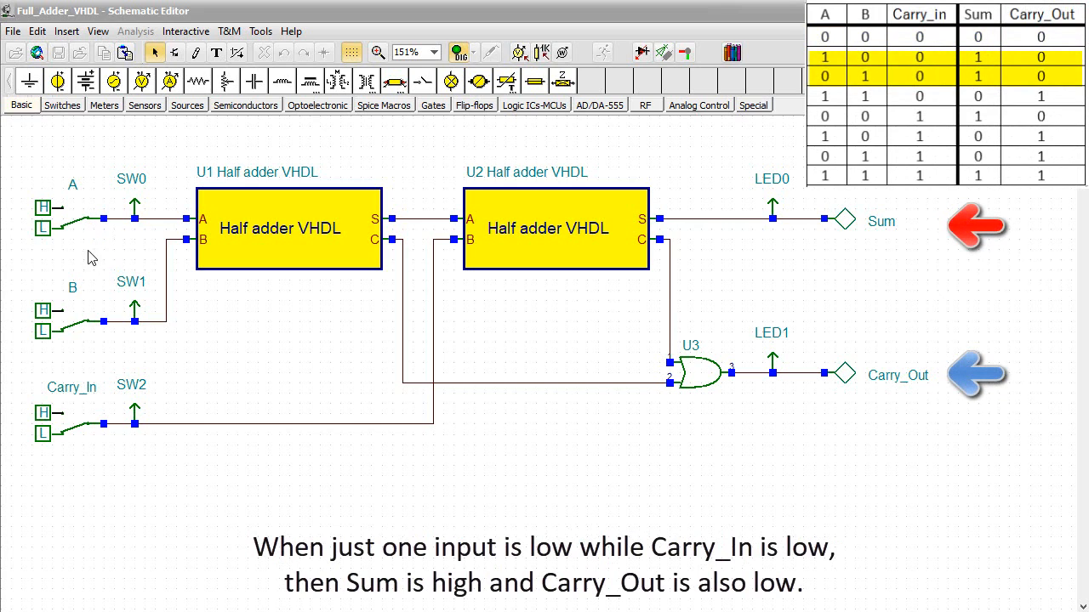
pyautogui.click(82, 320)
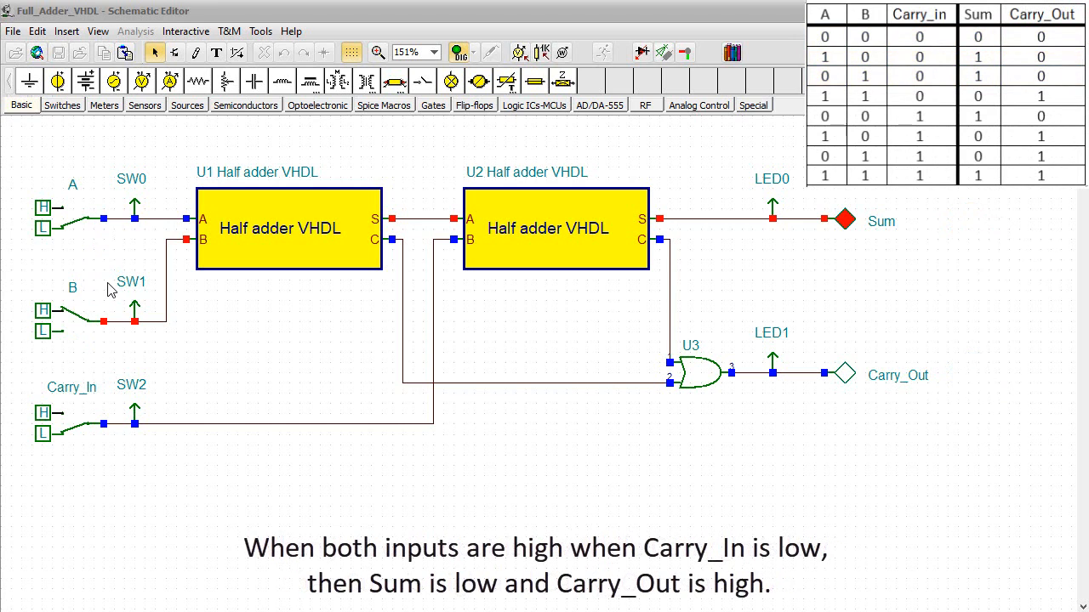
pyautogui.click(86, 225)
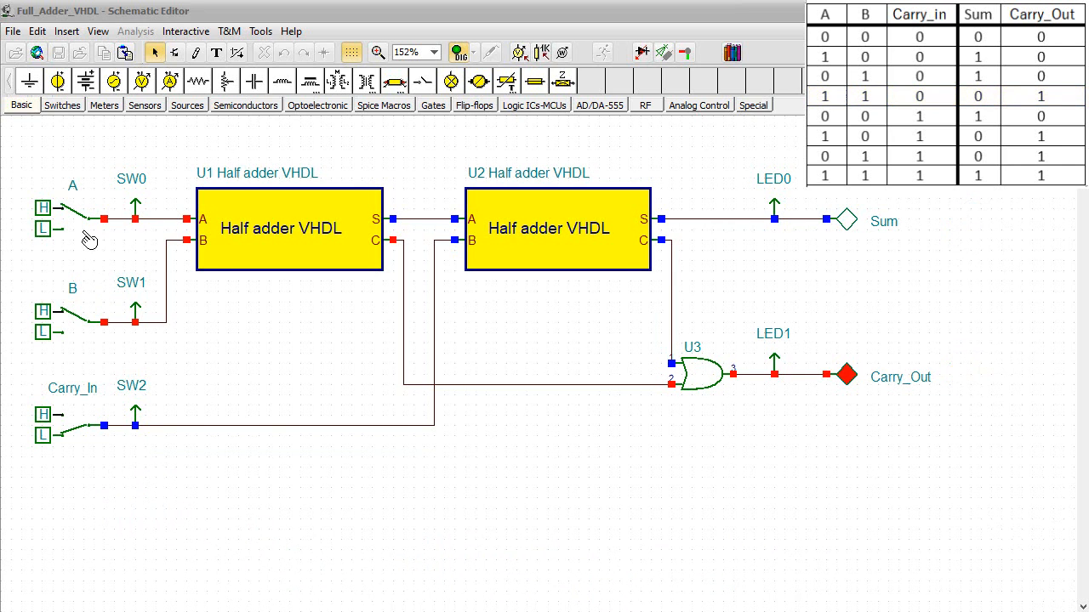
# - Test the full adder with Carry_In high for both inputs low, only A high, only B high and both high, and stop the simulation
pyautogui.click(86, 225)
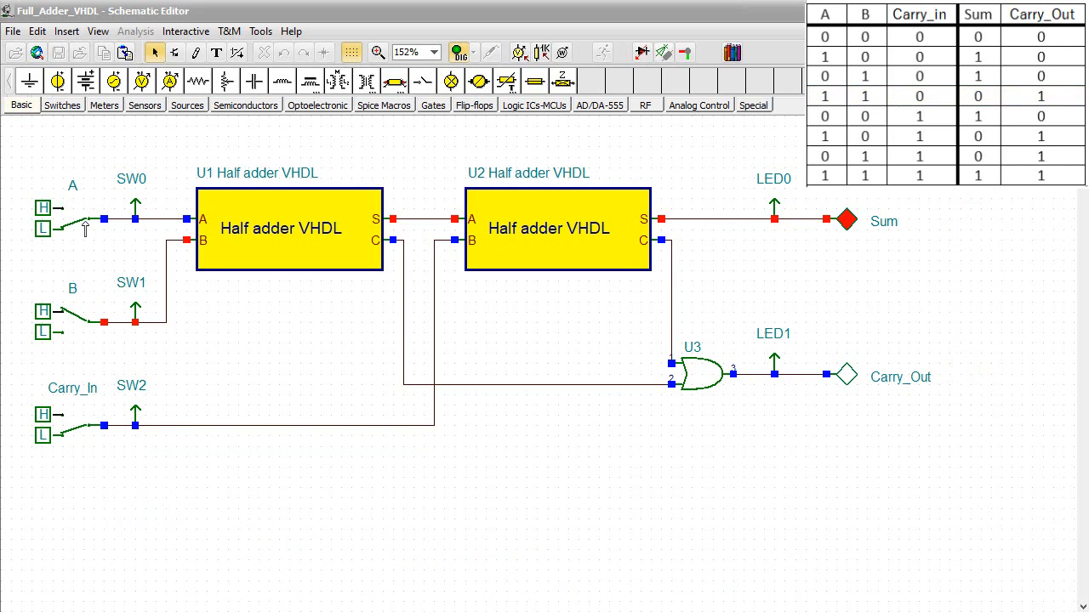
pyautogui.click(88, 327)
pyautogui.click(88, 425)
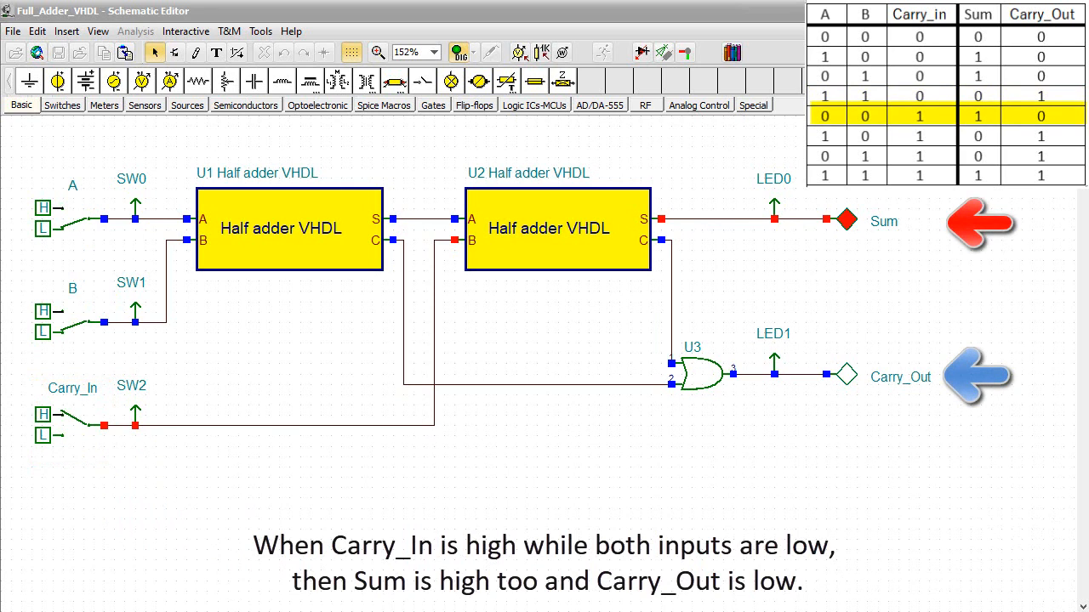
pyautogui.click(97, 245)
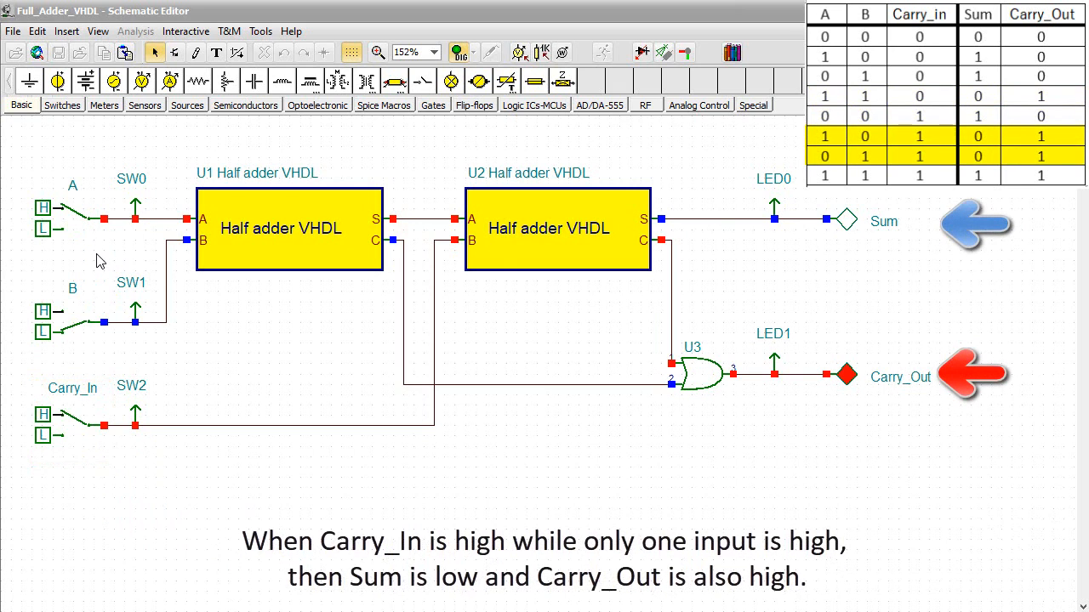
pyautogui.click(87, 228)
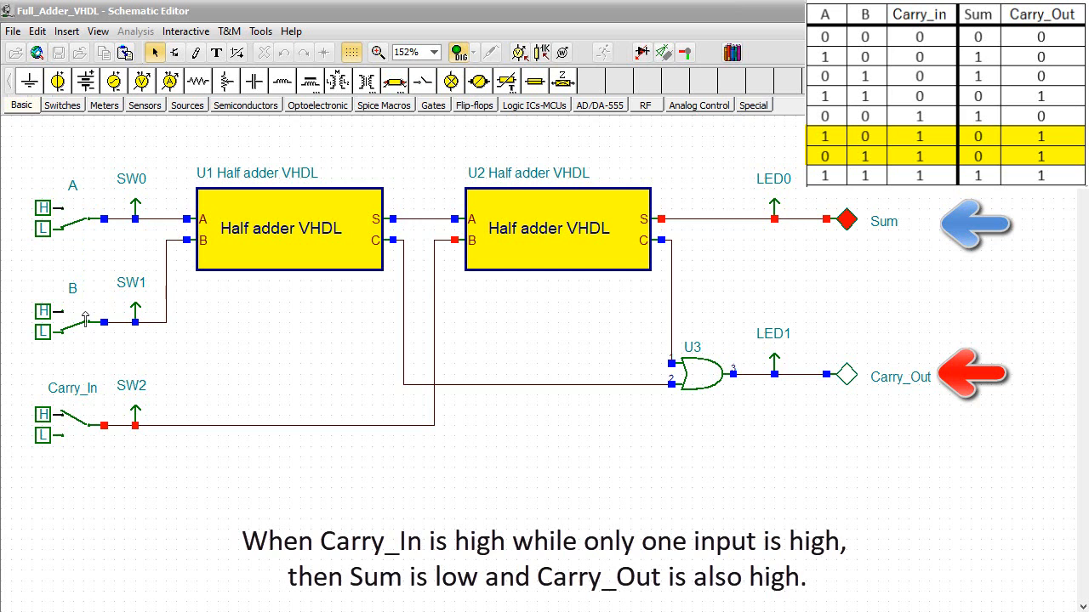
pyautogui.click(85, 328)
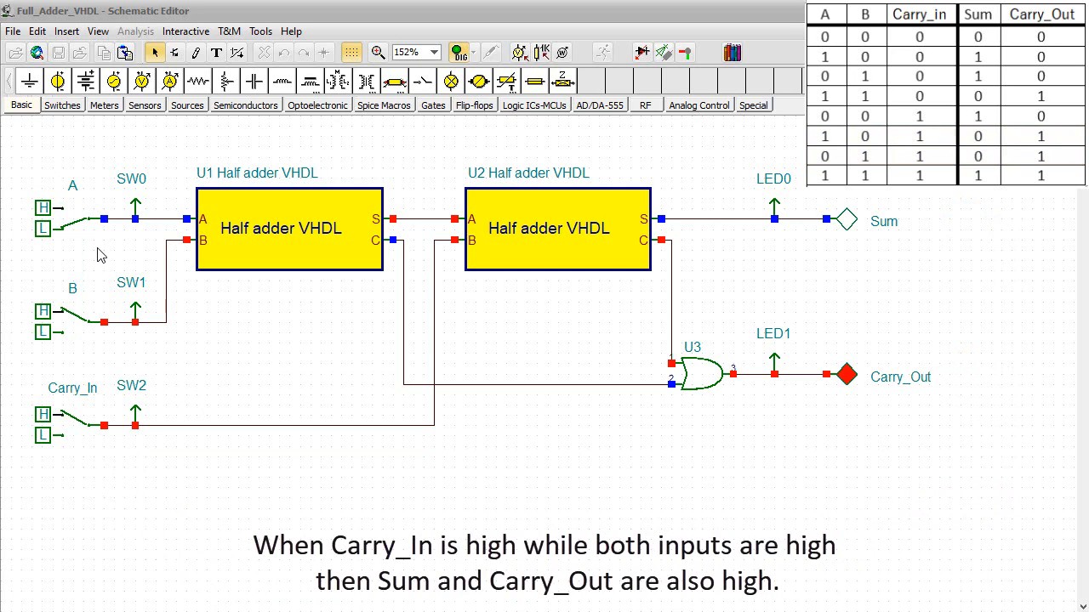
pyautogui.click(86, 223)
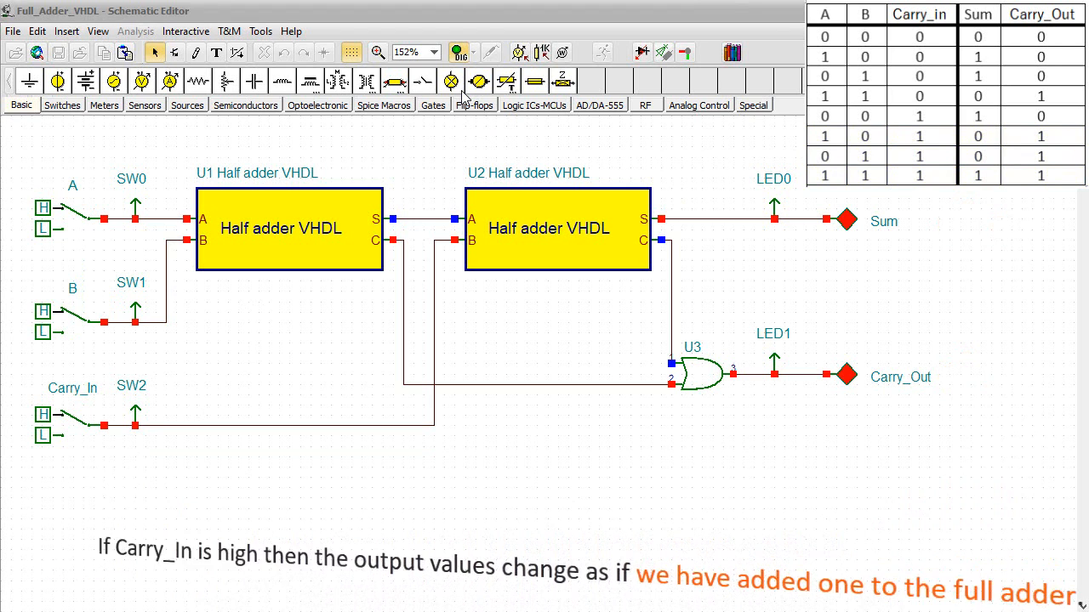
pyautogui.click(459, 53)
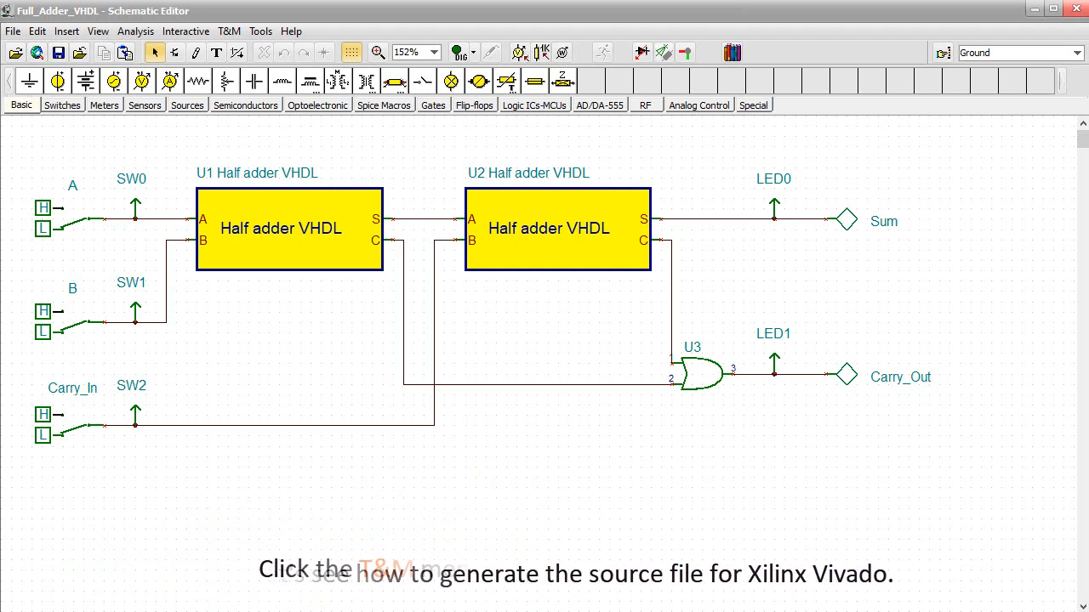
# - Export the circuit for Xilinx Vivado, saving e_Half_add_entity and Full_Adder_VHDL as VHDL files and Full_Adder_VHDL as an XDC file in the designs folder
pyautogui.click(231, 34)
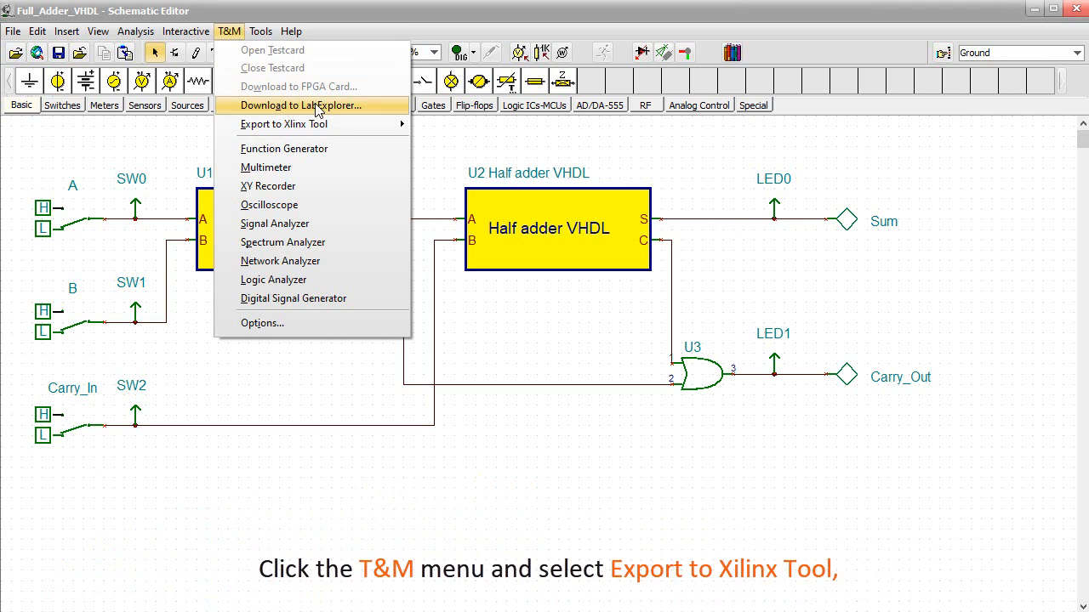
pyautogui.moveTo(340, 129)
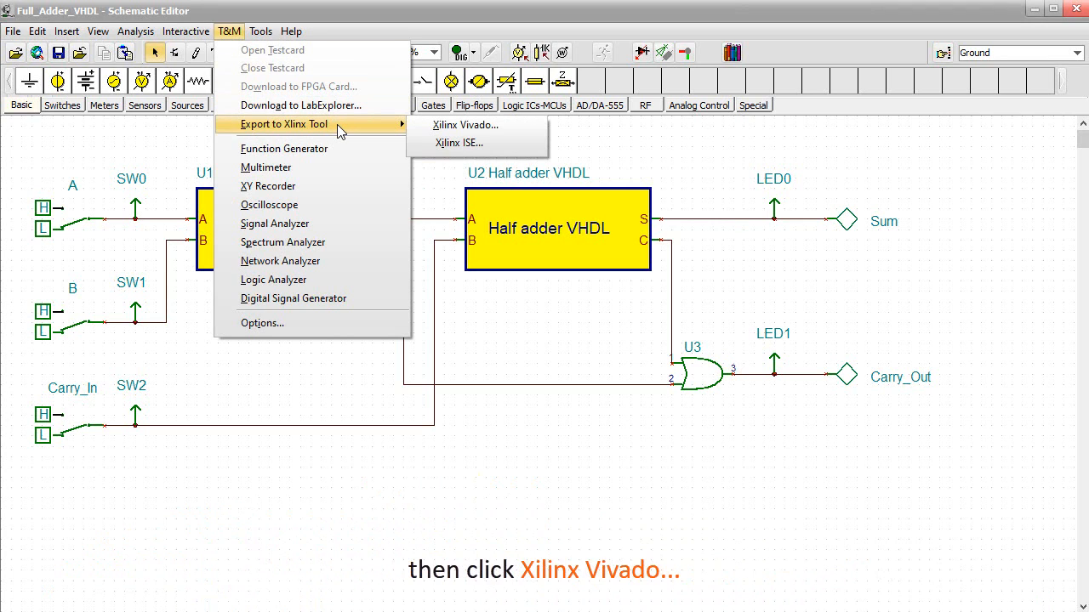
pyautogui.click(509, 131)
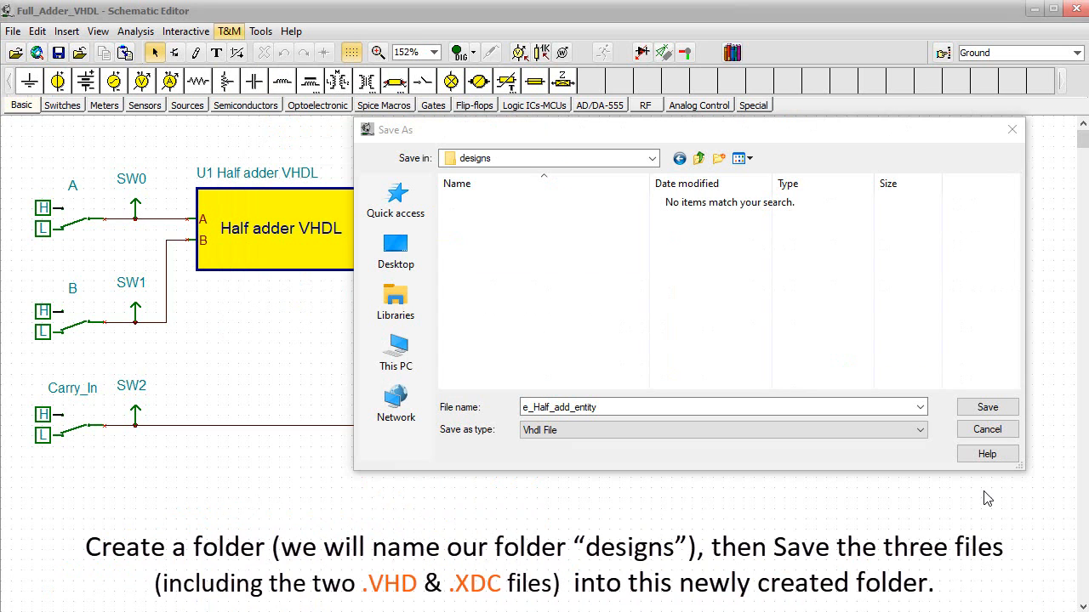
pyautogui.click(985, 408)
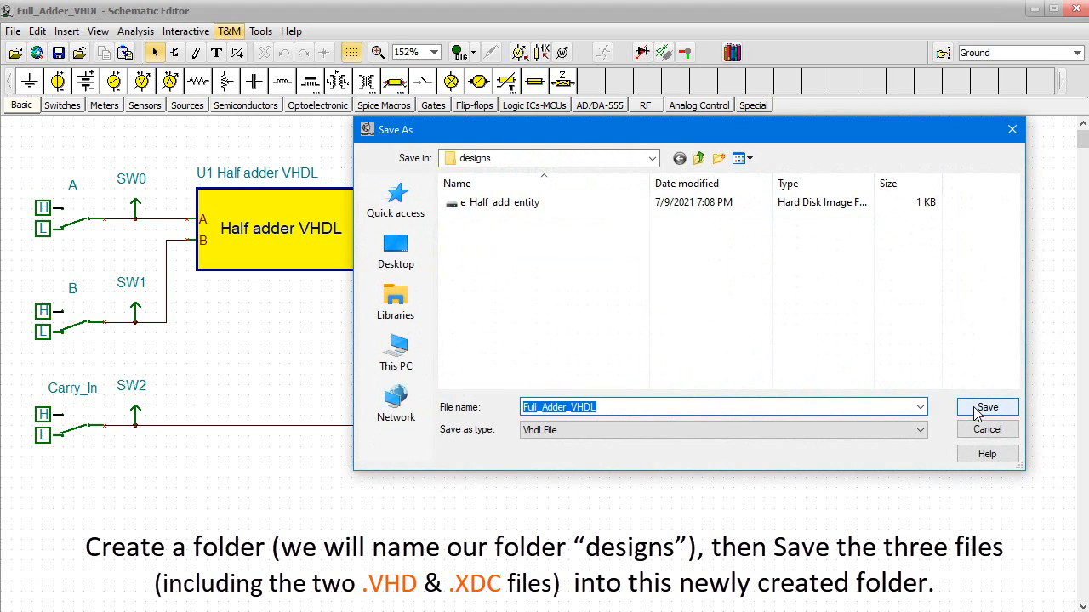
pyautogui.click(985, 407)
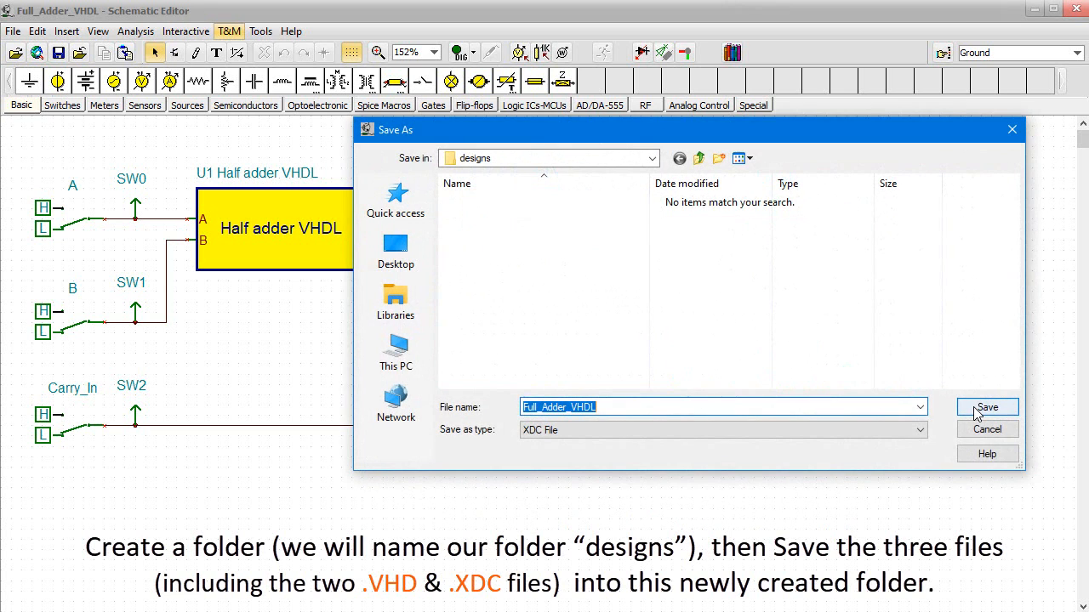
pyautogui.click(985, 407)
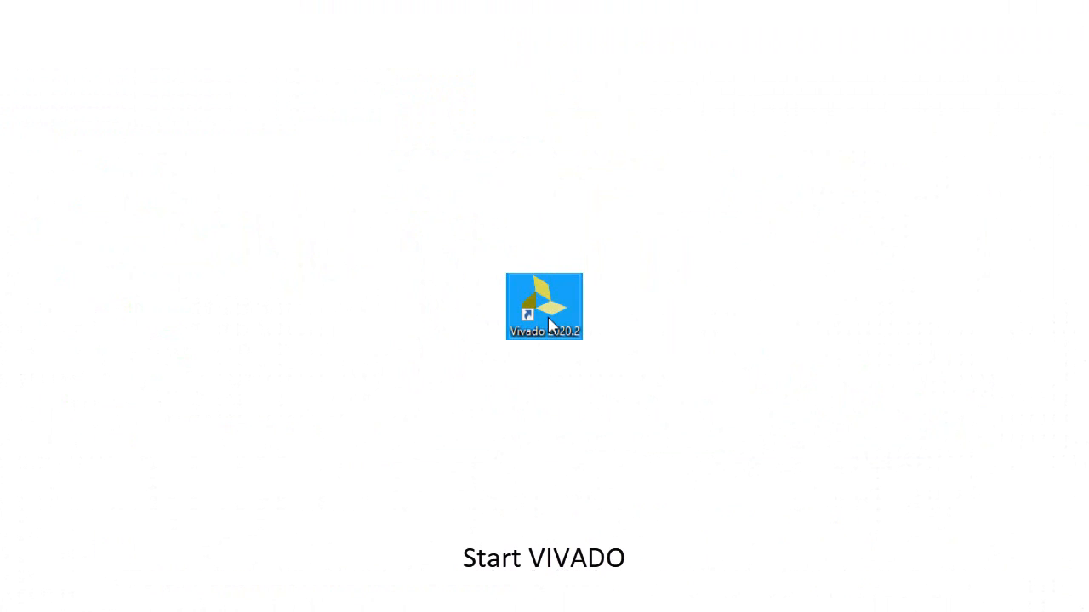
# - Launch Vivado 2020.2 and begin creating a new project, proceeding to its name and location settings
pyautogui.doubleClick(548, 317)
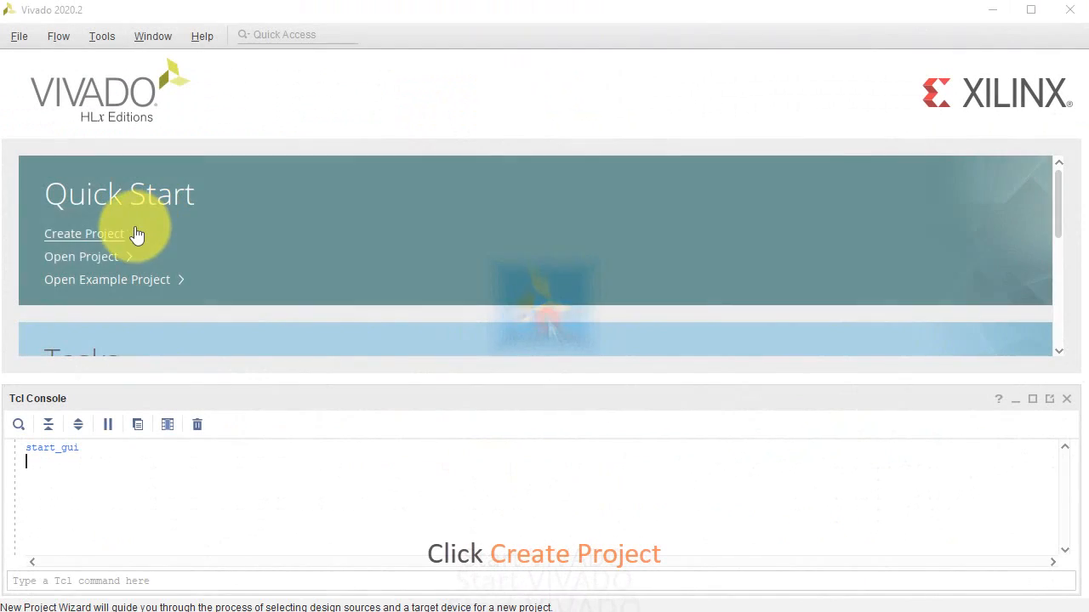
pyautogui.click(85, 236)
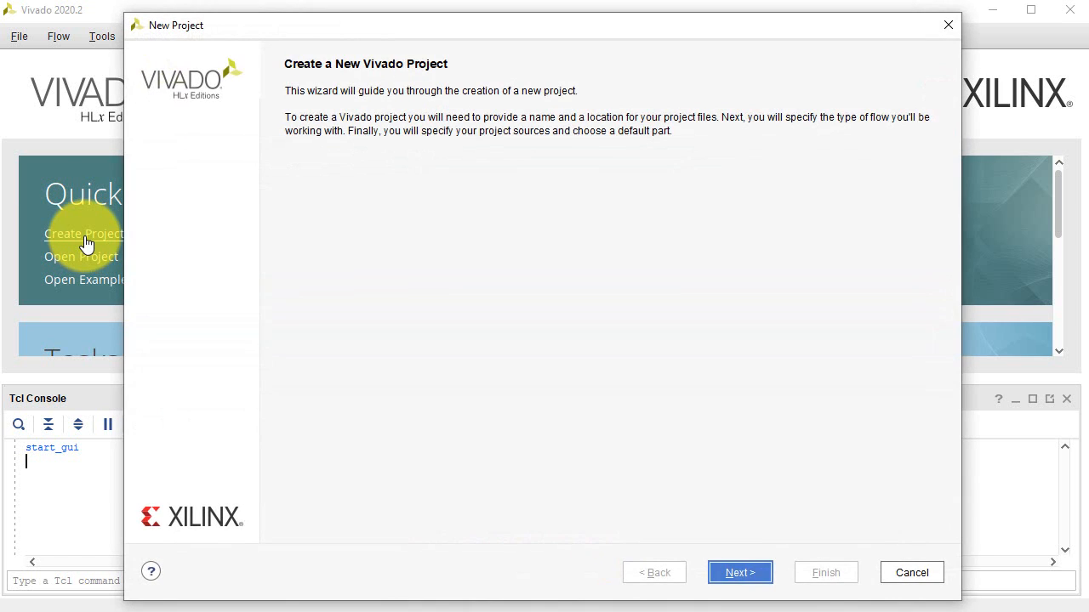
pyautogui.click(741, 574)
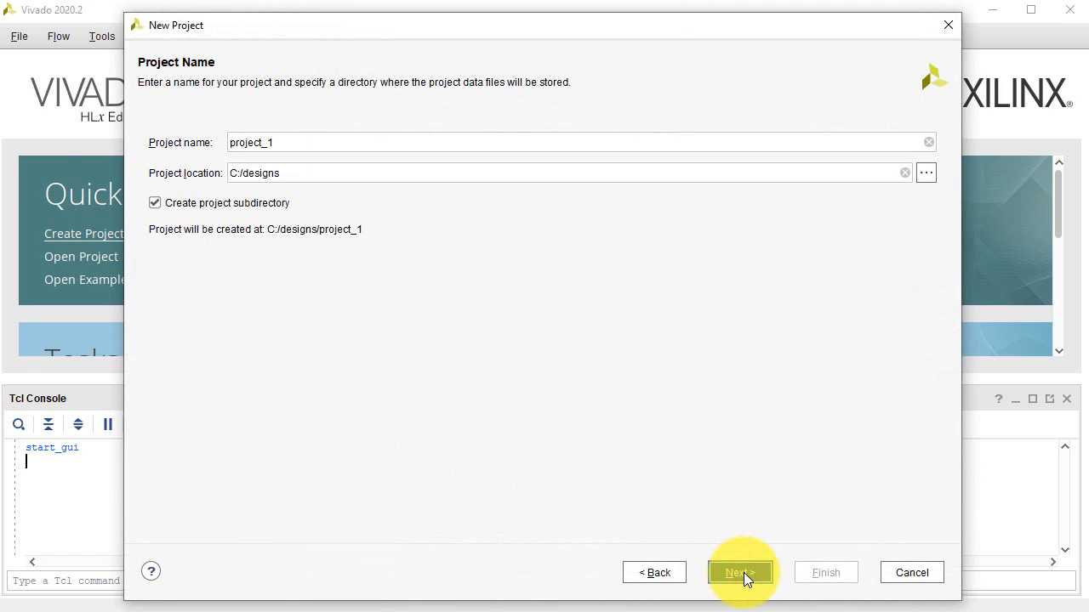
# - Name the project Full_Adder_VHDL in C:/designs and continue through the project type to adding sources
pyautogui.click(308, 147)
pyautogui.press('BackSpace')
pyautogui.press('BackSpace')
pyautogui.press('BackSpace')
pyautogui.press('BackSpace')
pyautogui.press('BackSpace')
pyautogui.press('BackSpace')
pyautogui.press('BackSpace')
pyautogui.press('BackSpace')
pyautogui.press('BackSpace')
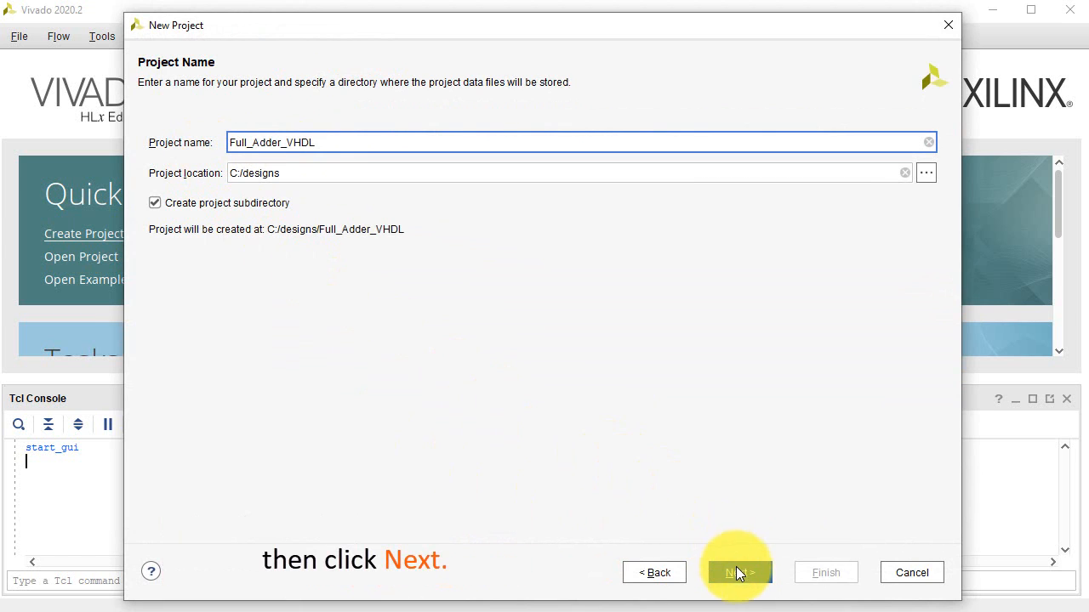
pyautogui.click(736, 567)
pyautogui.click(738, 573)
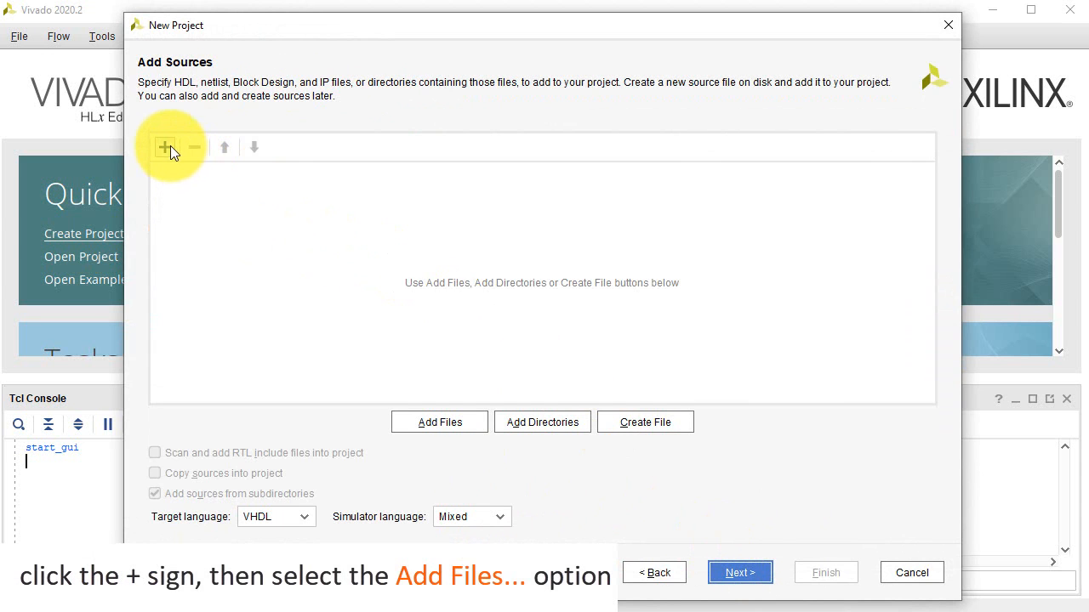
# - Add e_Half_add_entity.vhd and Full_Adder_VHDL.vhd from the designs folder as source files, keep VHDL as target language, and continue to the constraints
pyautogui.click(168, 147)
pyautogui.click(186, 170)
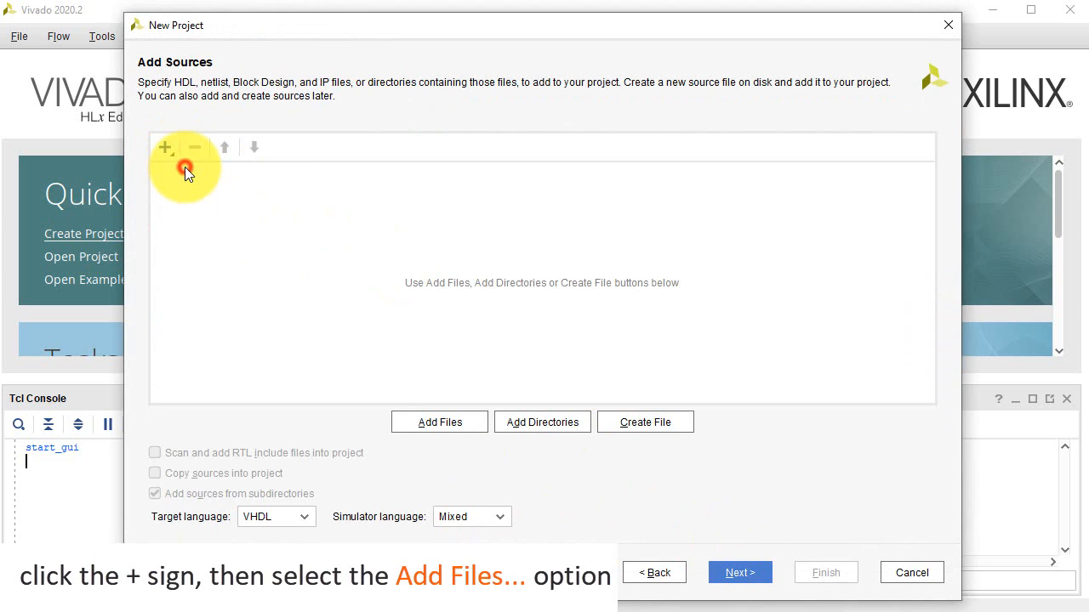
pyautogui.click(96, 149)
pyautogui.keyDown('ctrl'); pyautogui.click(105, 169); pyautogui.keyUp('ctrl')
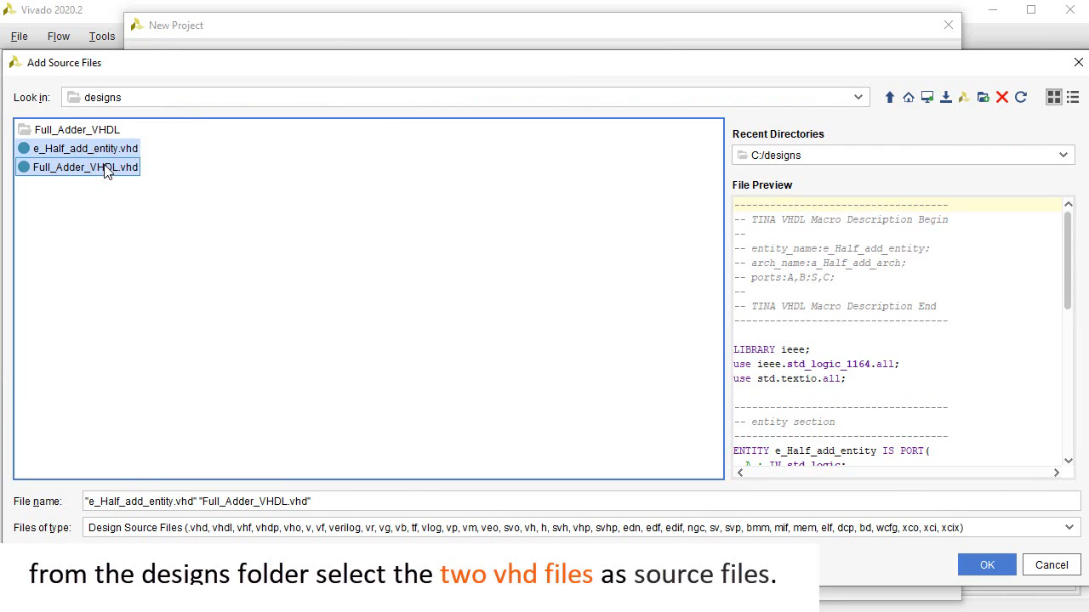
pyautogui.click(977, 565)
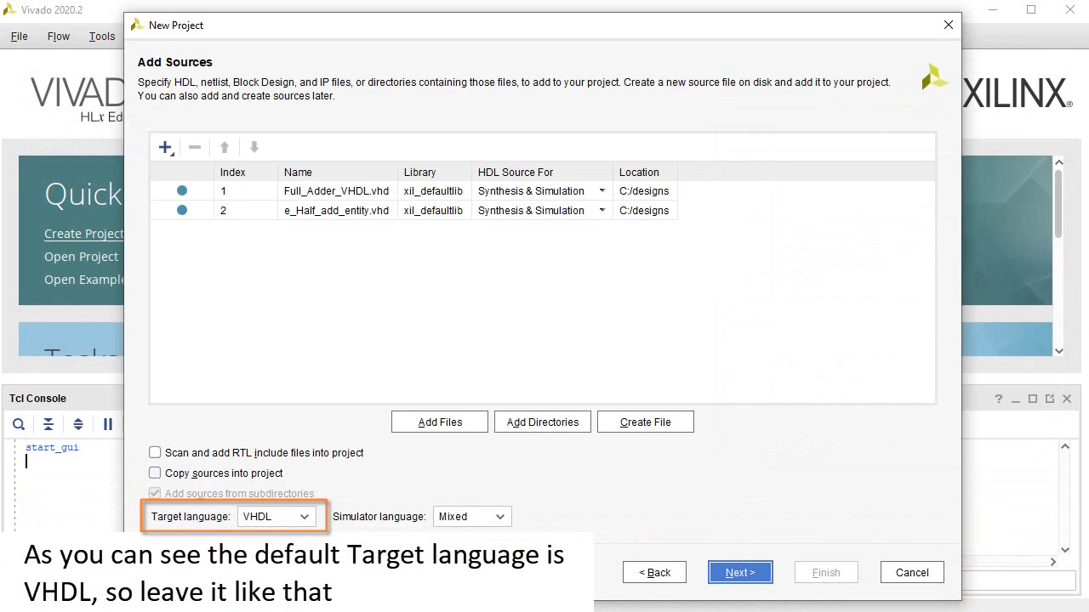
pyautogui.click(753, 576)
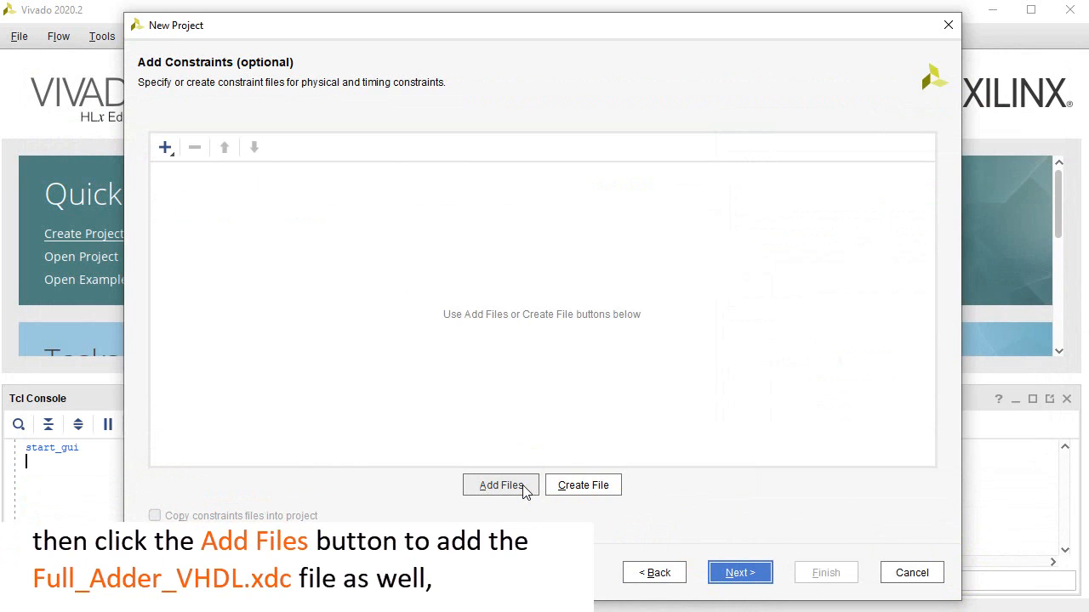
# - Add Full_Adder_VHDL.xdc from the designs folder as the project's constraint file
pyautogui.click(501, 486)
pyautogui.click(82, 157)
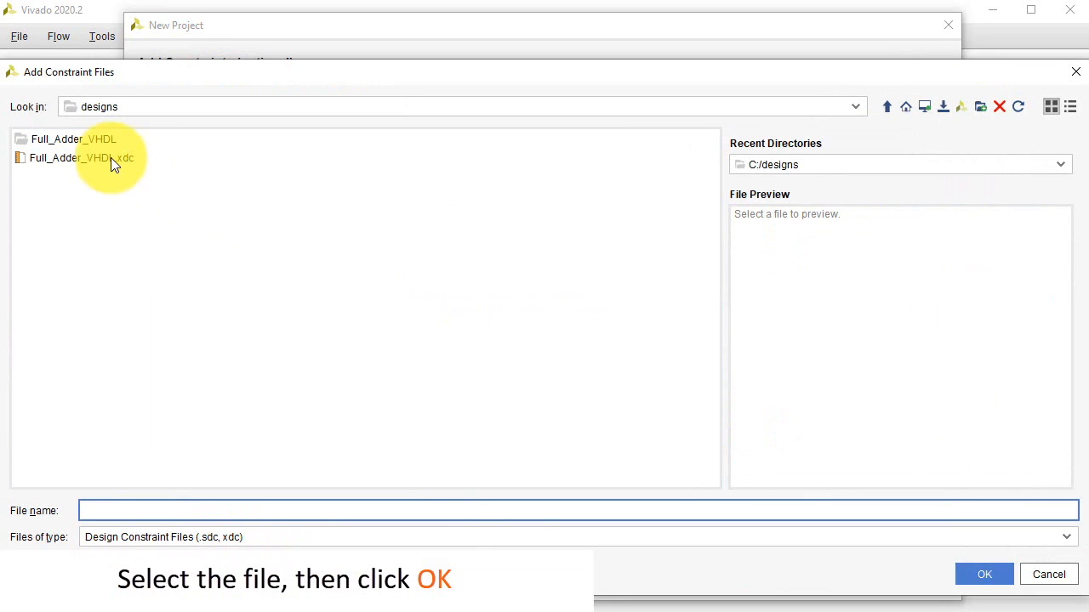
pyautogui.click(111, 158)
pyautogui.click(980, 572)
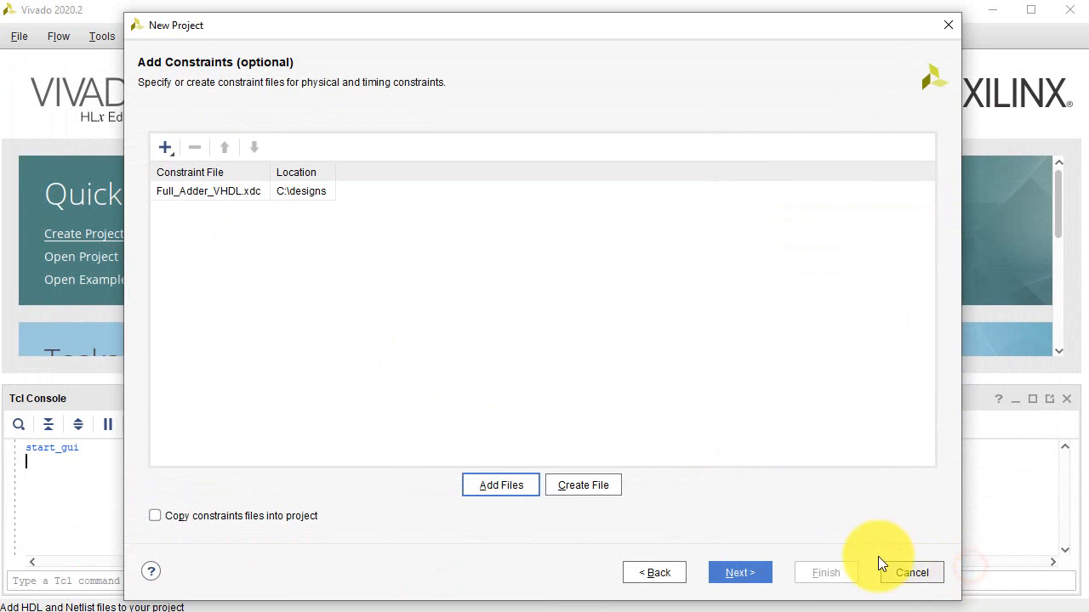
# - Continue past the constraints, choose the Basys3 board as the project's default, and finish creating the project
pyautogui.click(752, 580)
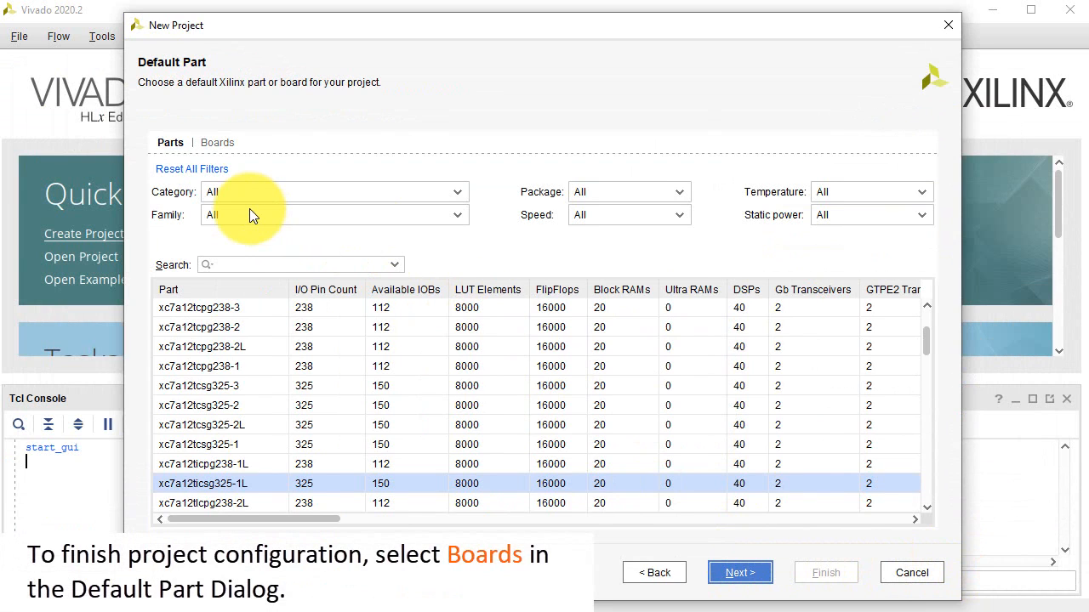
pyautogui.click(205, 144)
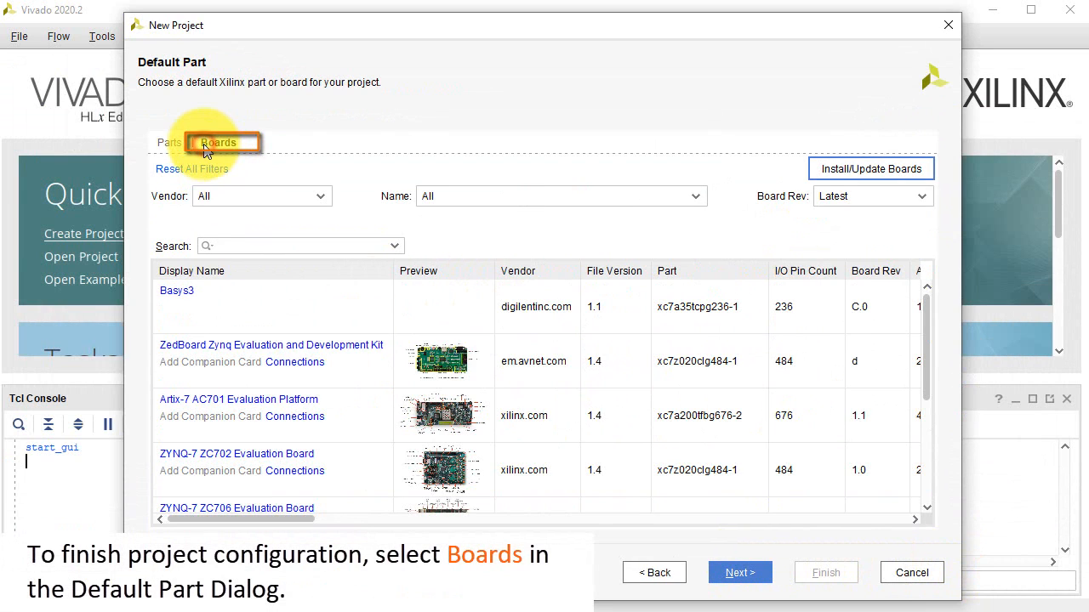
pyautogui.click(258, 316)
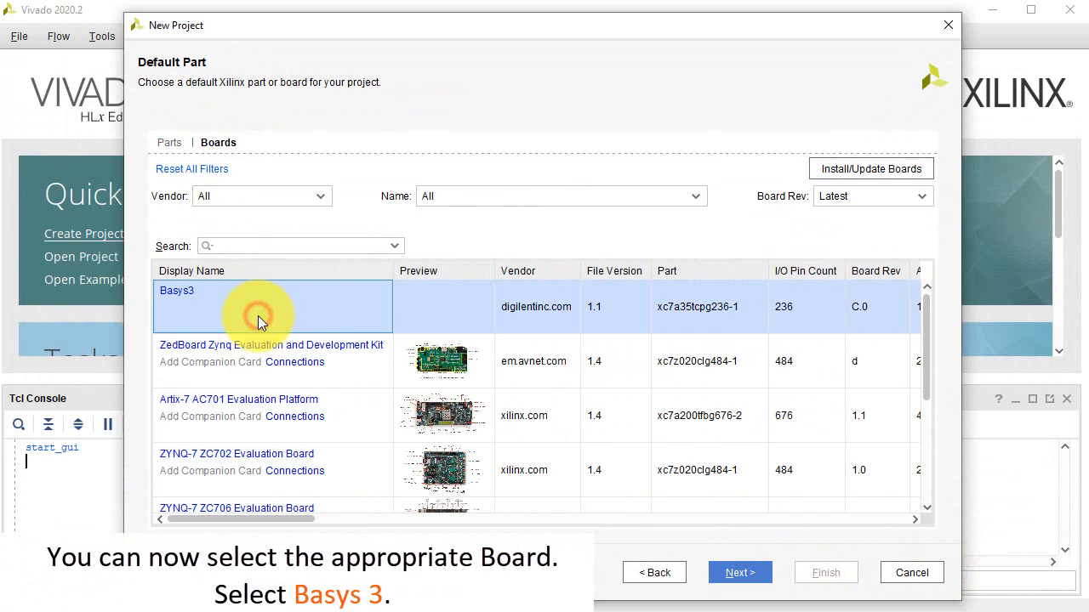
pyautogui.click(740, 573)
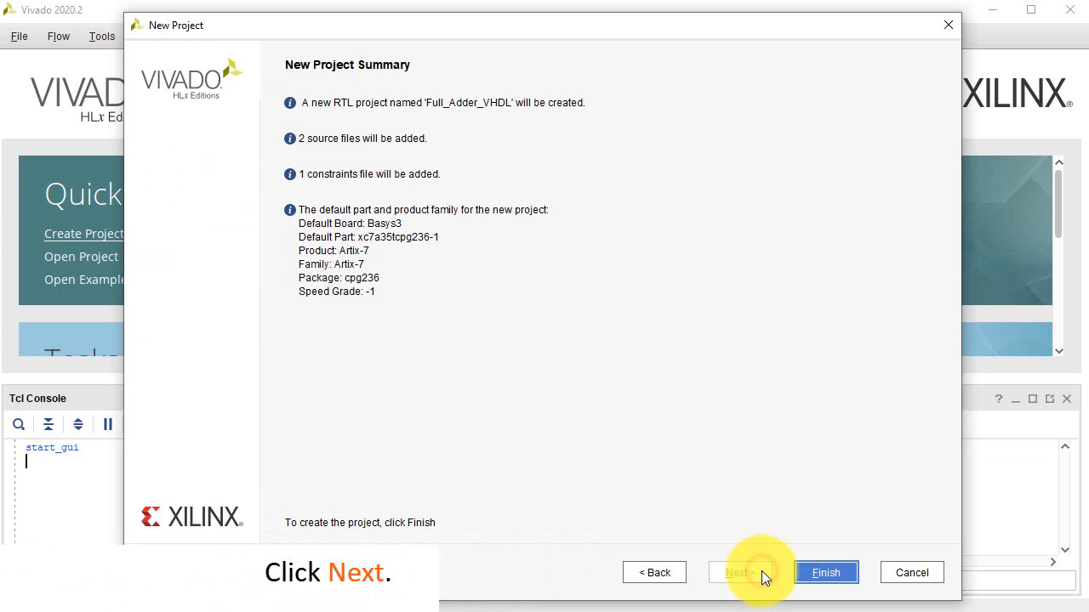
pyautogui.click(826, 573)
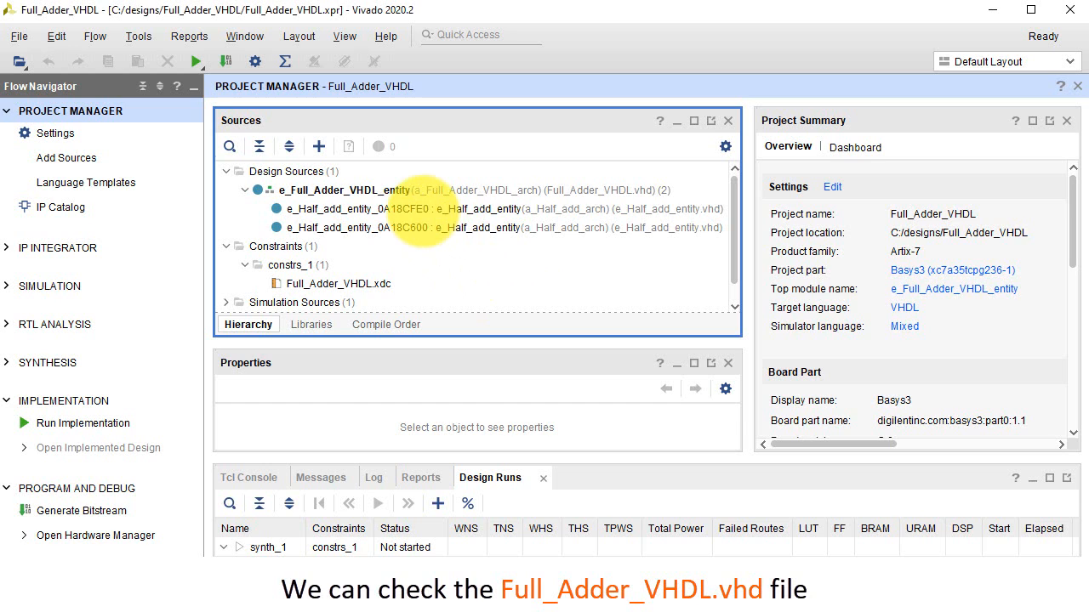
# - Open e_Half_add_entity.vhd and Full_Adder_VHDL.xdc from the project sources and examine the half adder code and the pin constraints
pyautogui.doubleClick(419, 209)
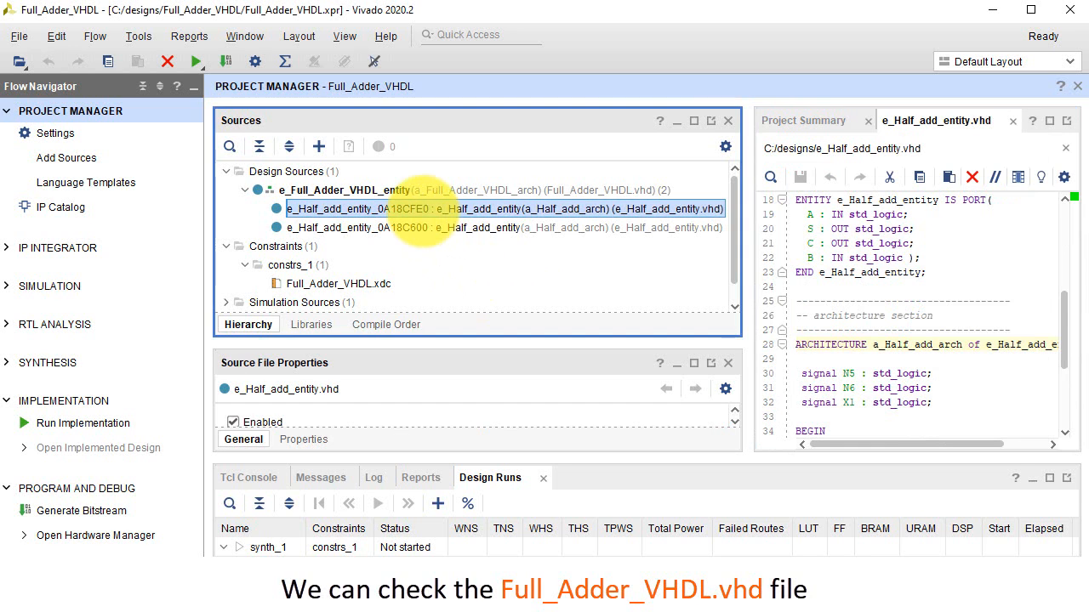
pyautogui.moveTo(1063, 336); pyautogui.dragTo(1008, 365)
pyautogui.doubleClick(374, 285)
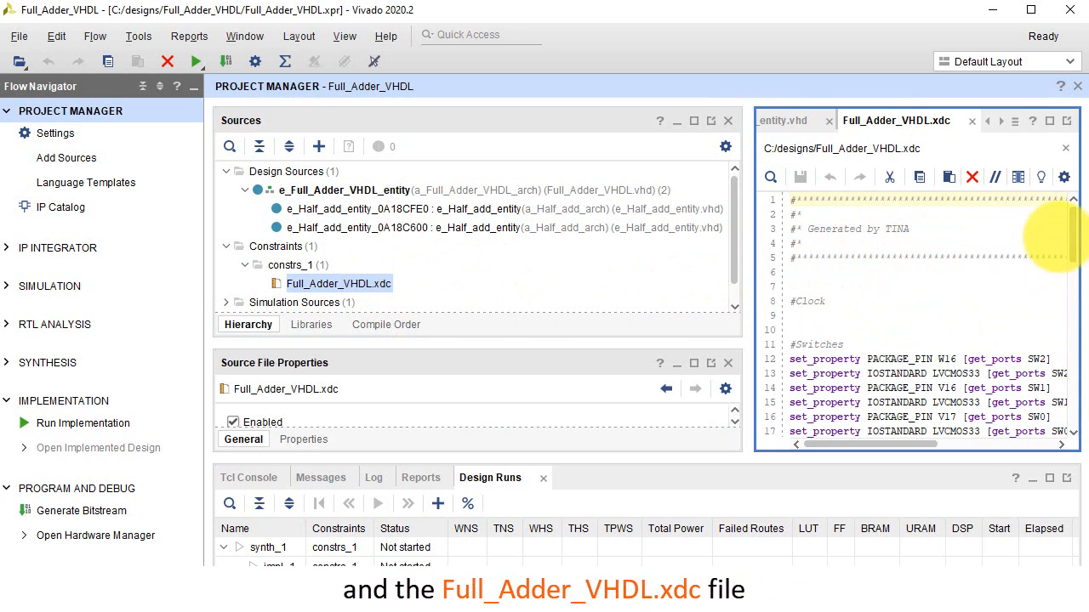
pyautogui.moveTo(1065, 232)
pyautogui.mouseDown()
pyautogui.moveTo(1067, 285)
pyautogui.moveTo(1068, 218)
pyautogui.mouseUp()
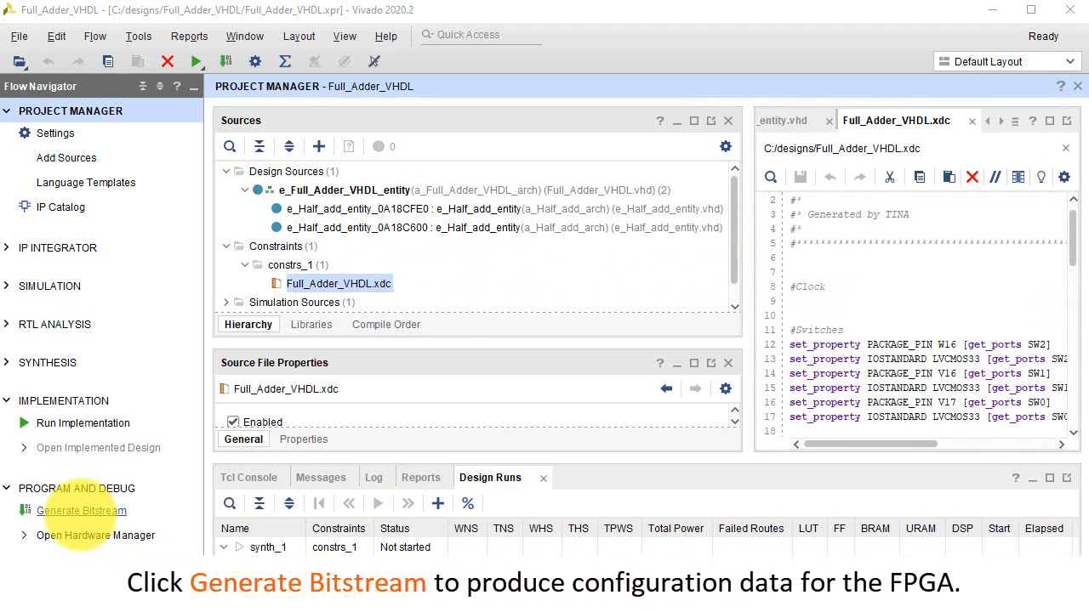
# - Generate the bitstream with runs launched on the local host using 2 jobs, and open the Hardware Manager once generation completes
pyautogui.click(78, 511)
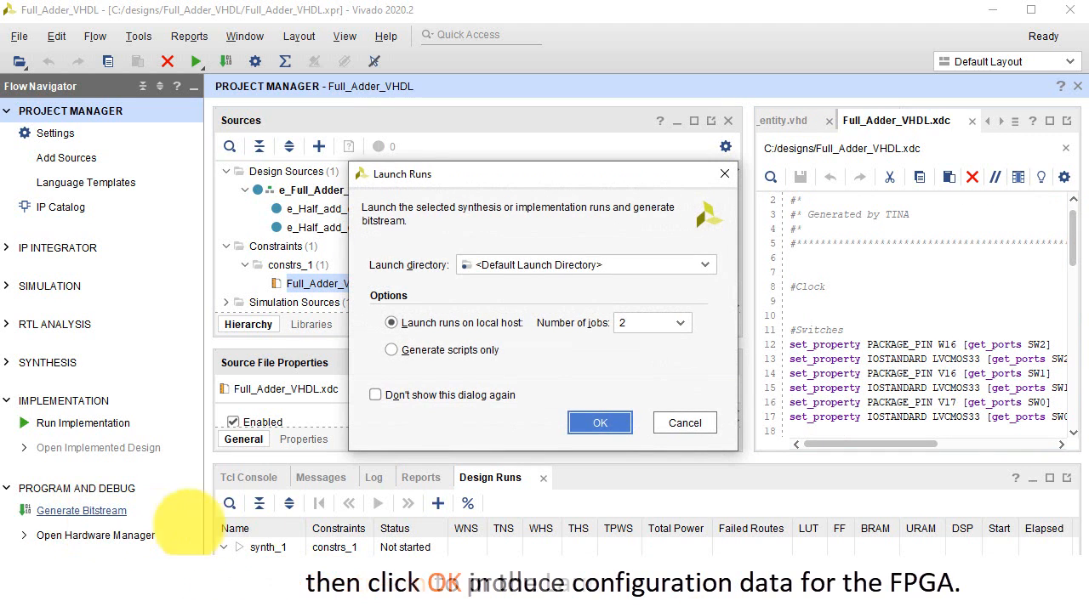
pyautogui.click(600, 423)
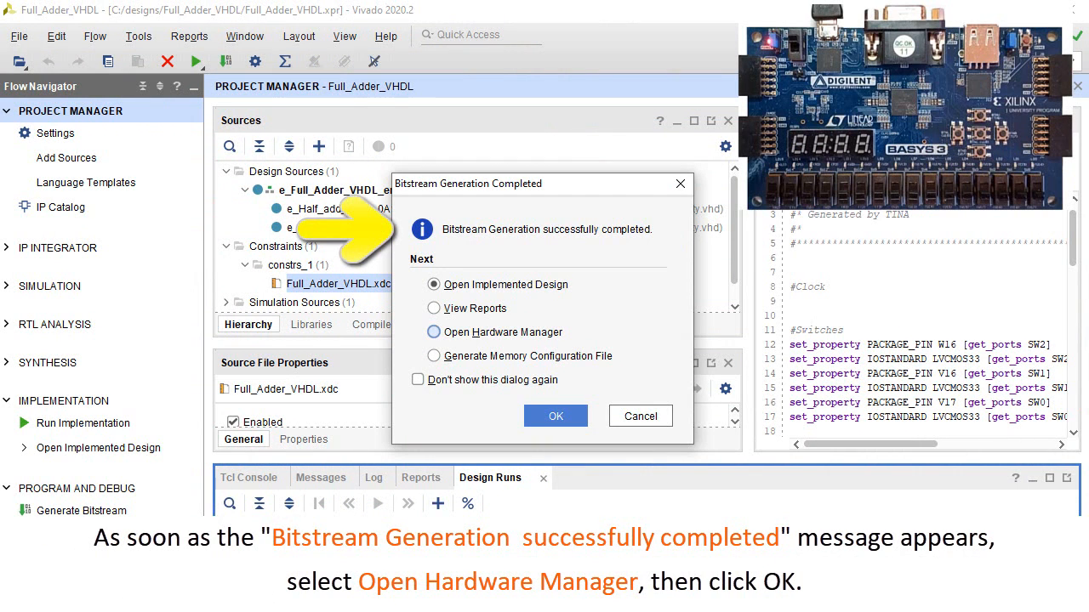
pyautogui.click(492, 333)
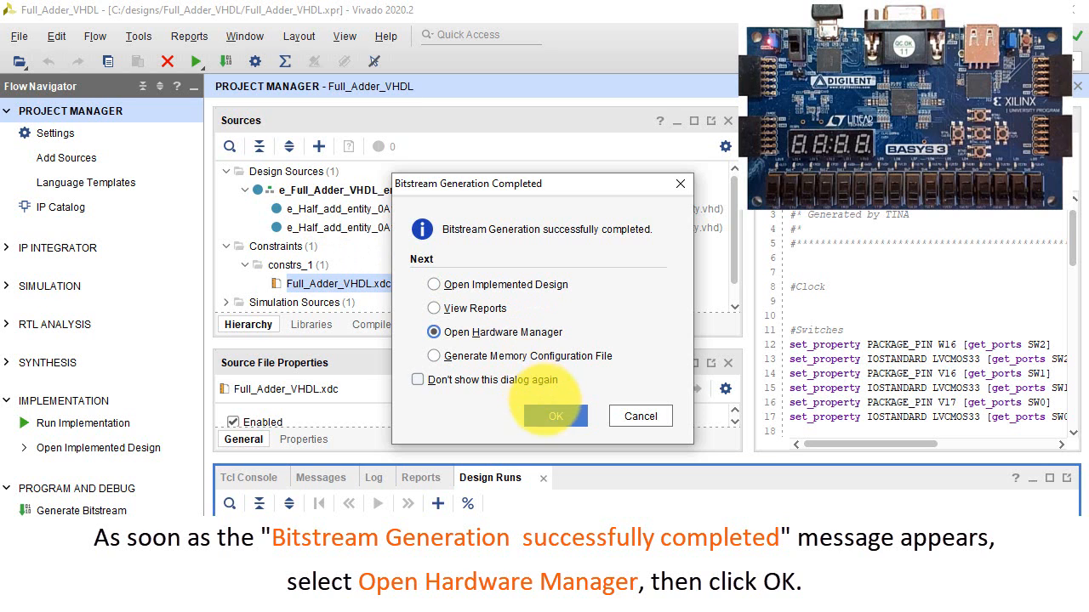
pyautogui.click(553, 414)
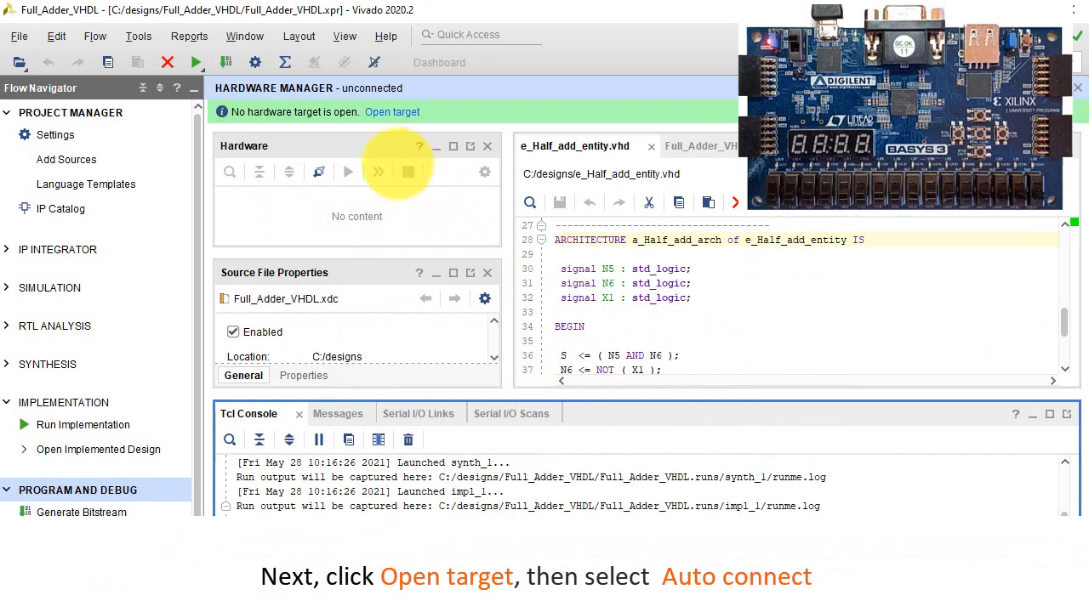
# - Auto-connect to the hardware target and program the xc7a35t_0 device with the e_Full_Adder_VHDL_entity.bit bitstream
pyautogui.click(392, 111)
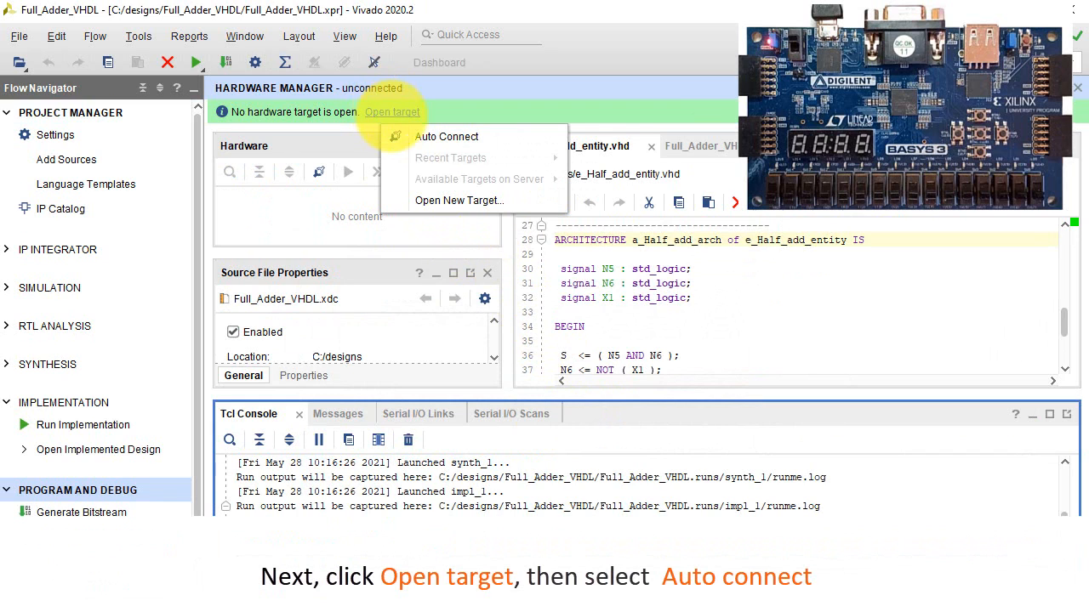
pyautogui.click(410, 135)
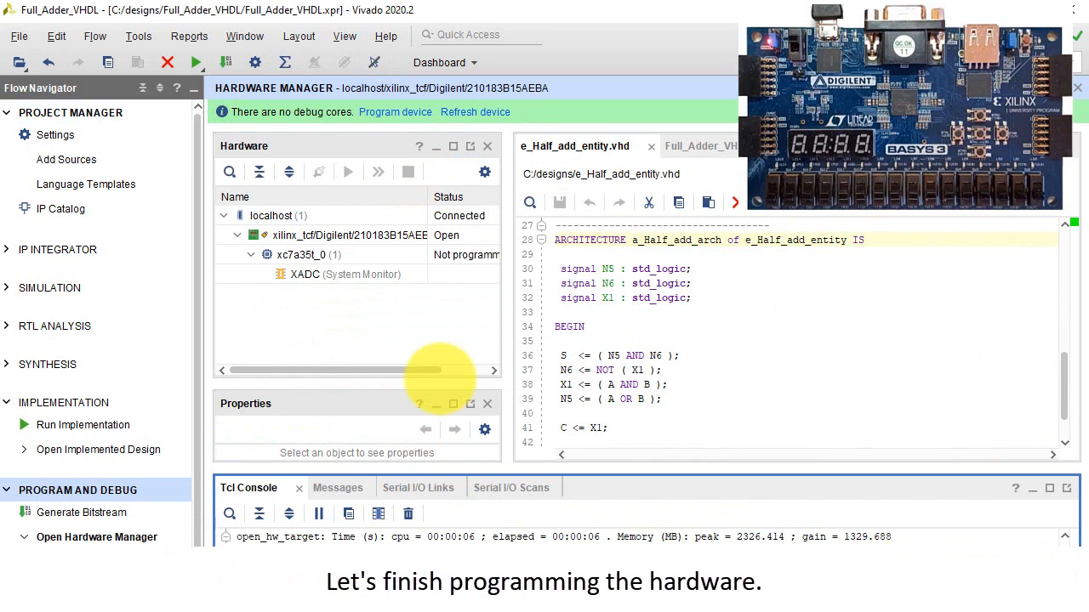
pyautogui.click(315, 253)
pyautogui.rightClick(320, 253)
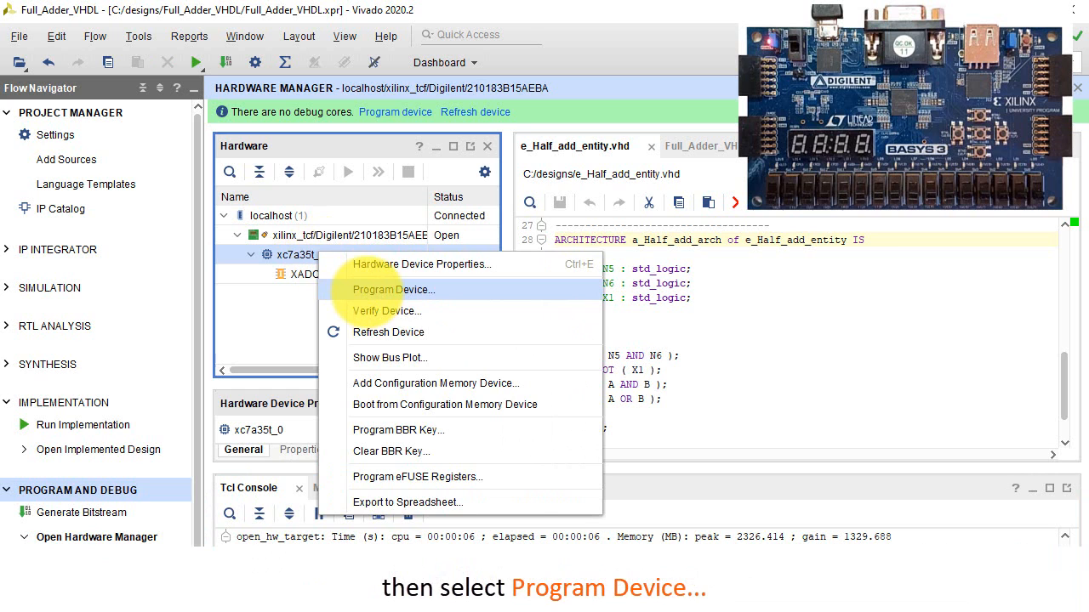
pyautogui.click(353, 290)
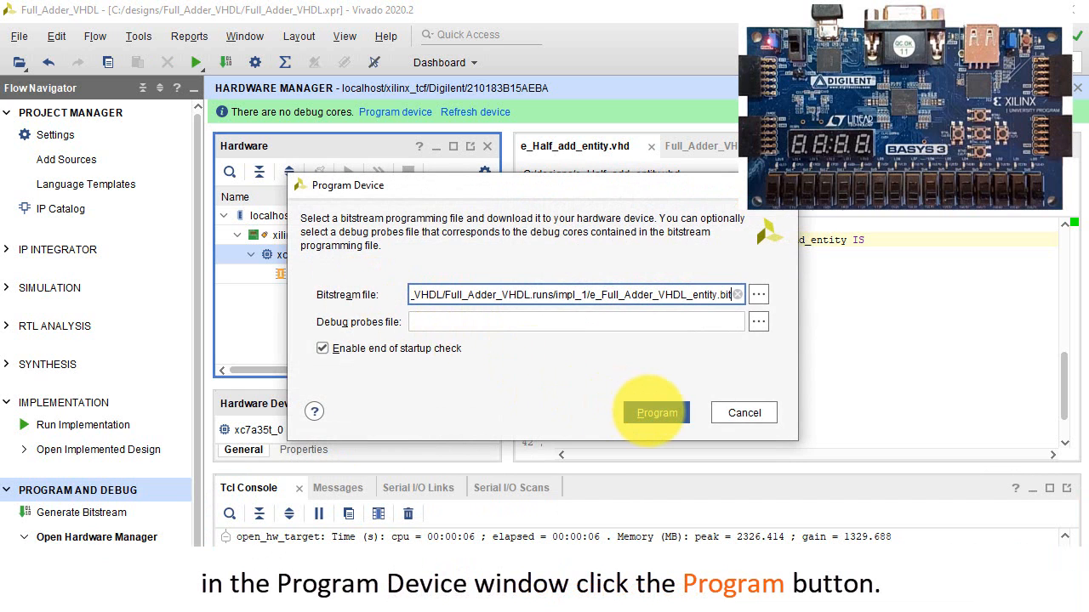
pyautogui.click(656, 413)
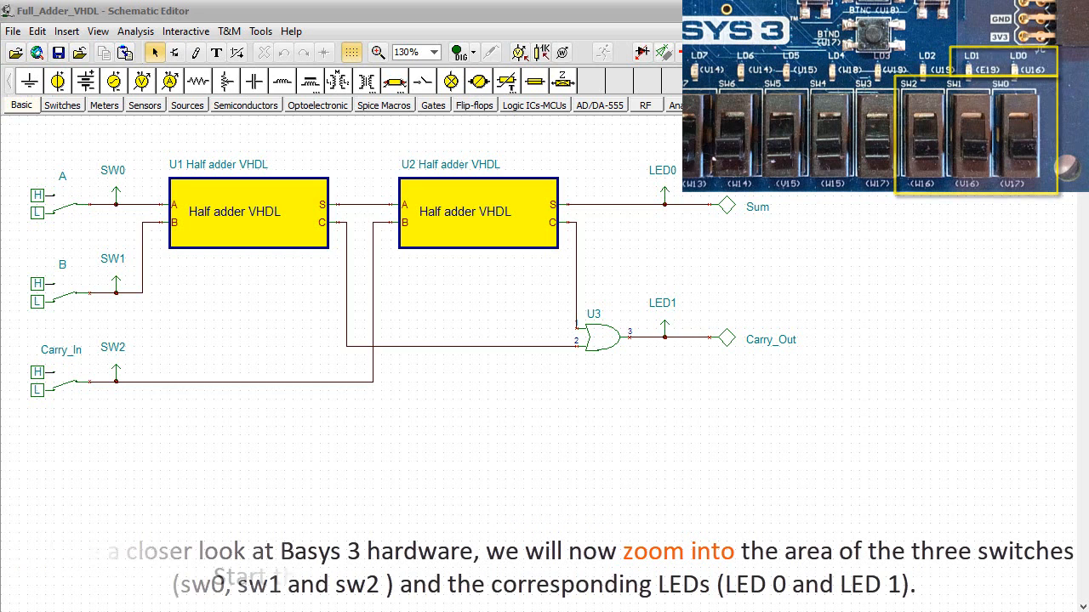
# - In TINA, start the digital simulation and test the adder with Carry_In low: A high, B high, both high, and both low again
pyautogui.click(457, 52)
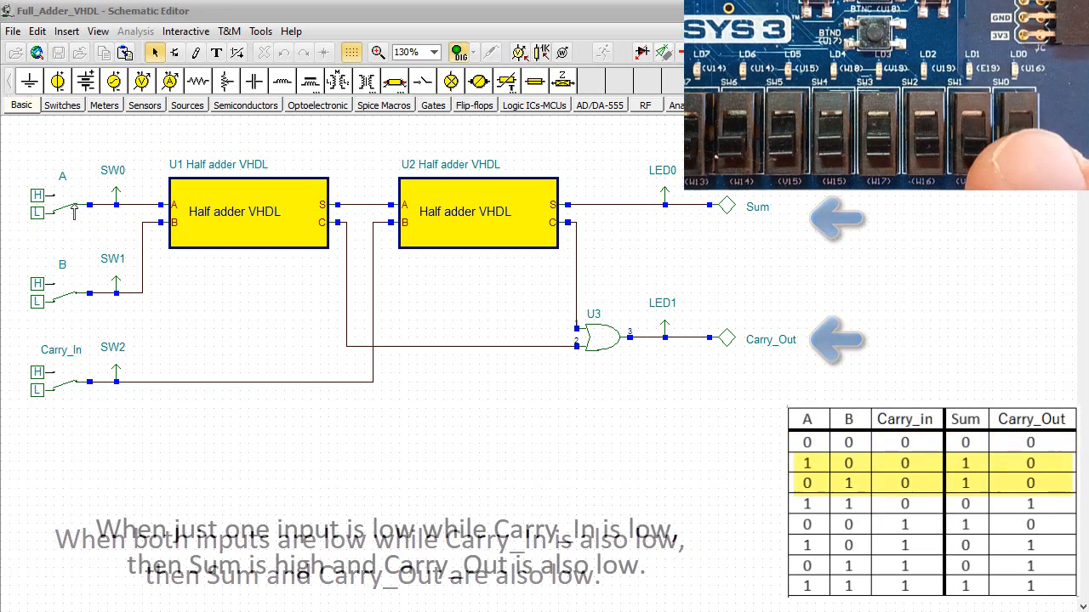
pyautogui.click(74, 211)
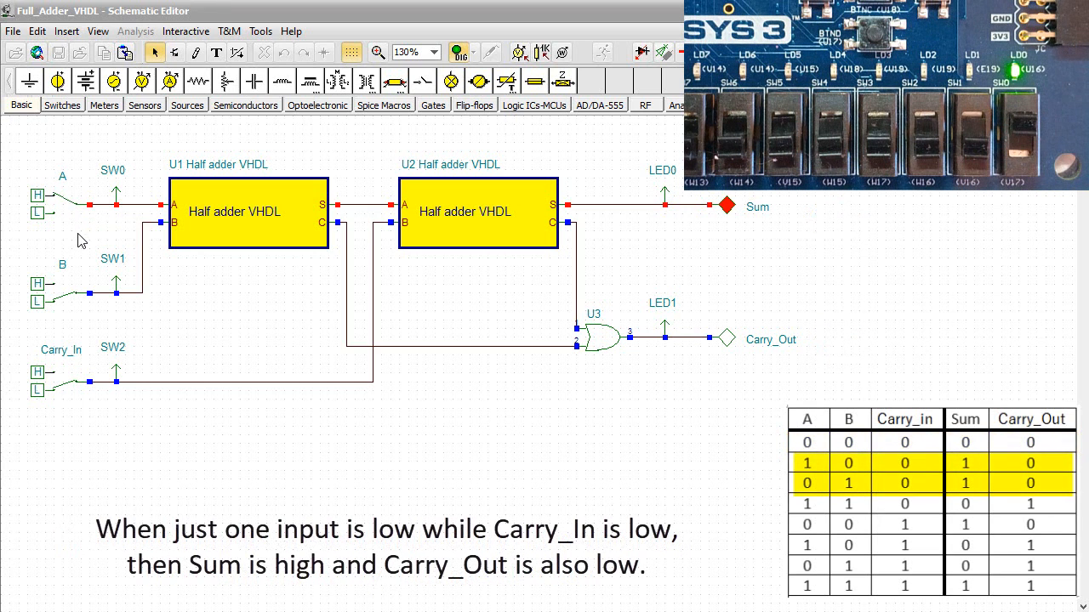
pyautogui.click(79, 232)
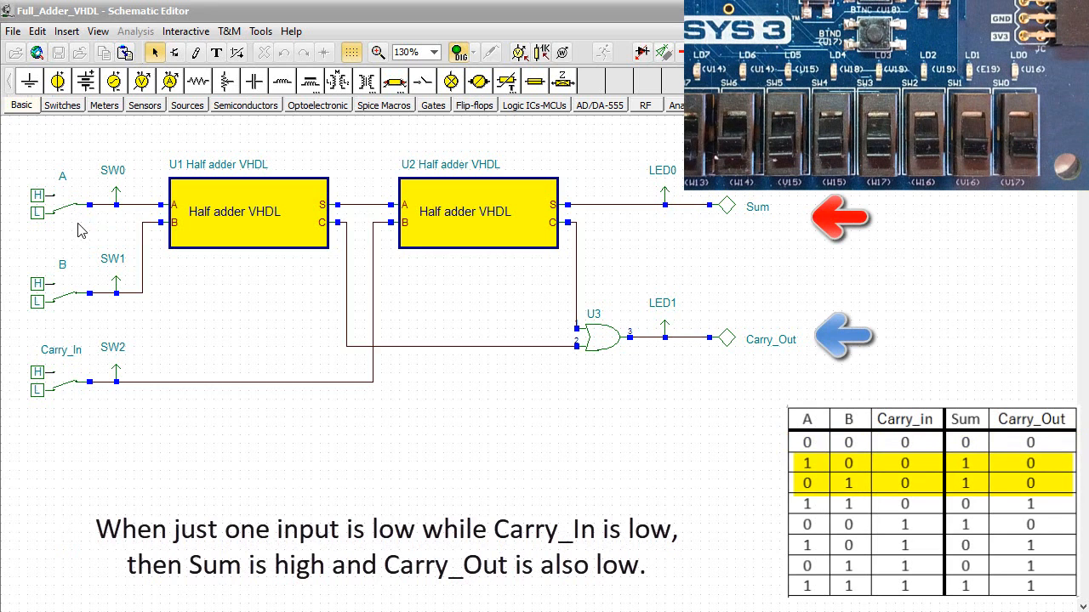
pyautogui.click(76, 296)
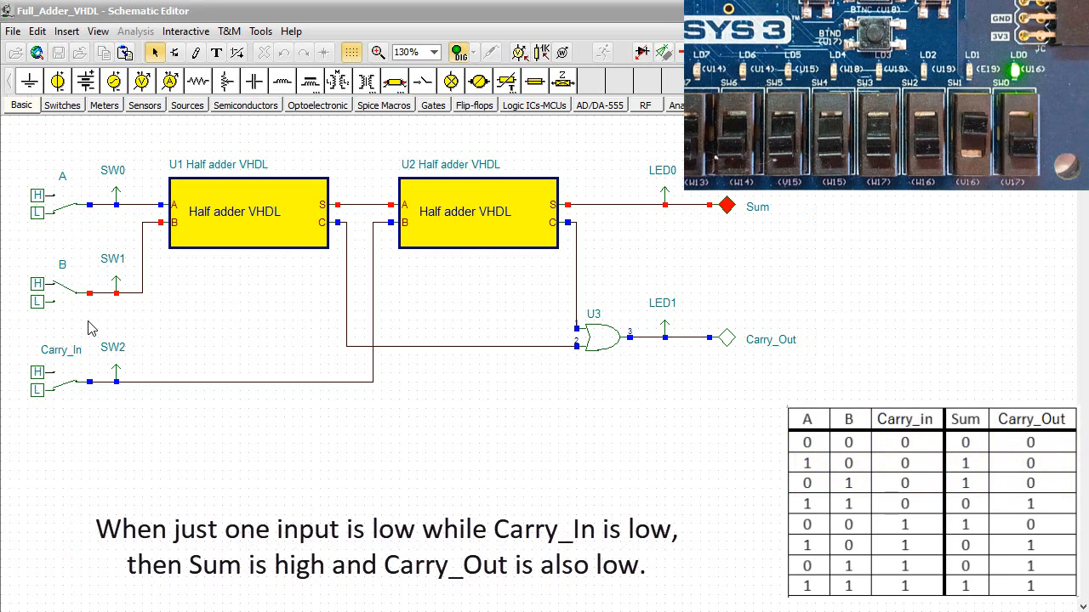
pyautogui.click(76, 207)
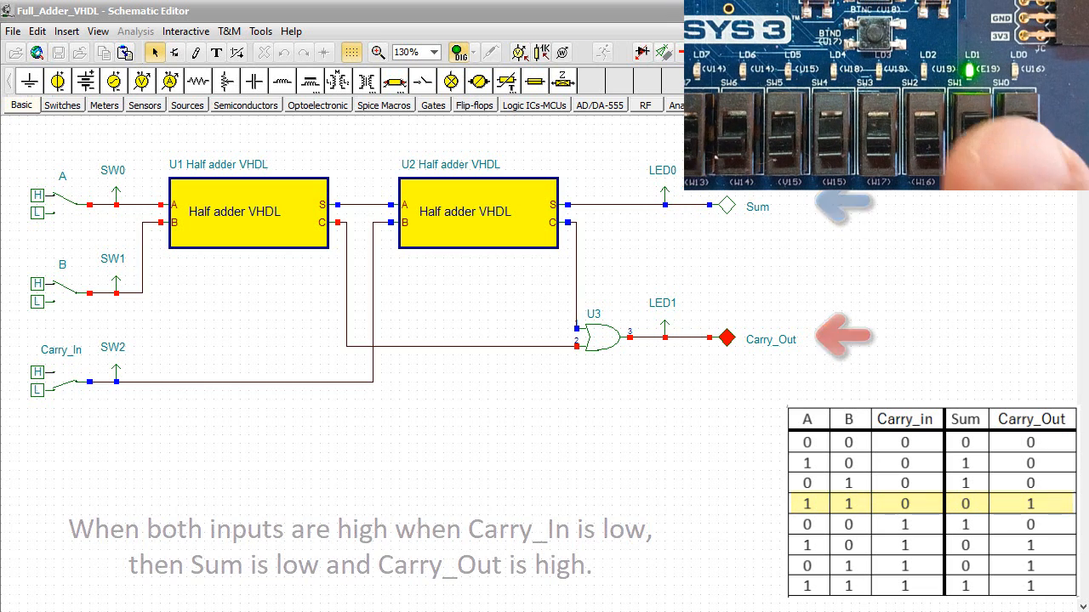
pyautogui.click(76, 208)
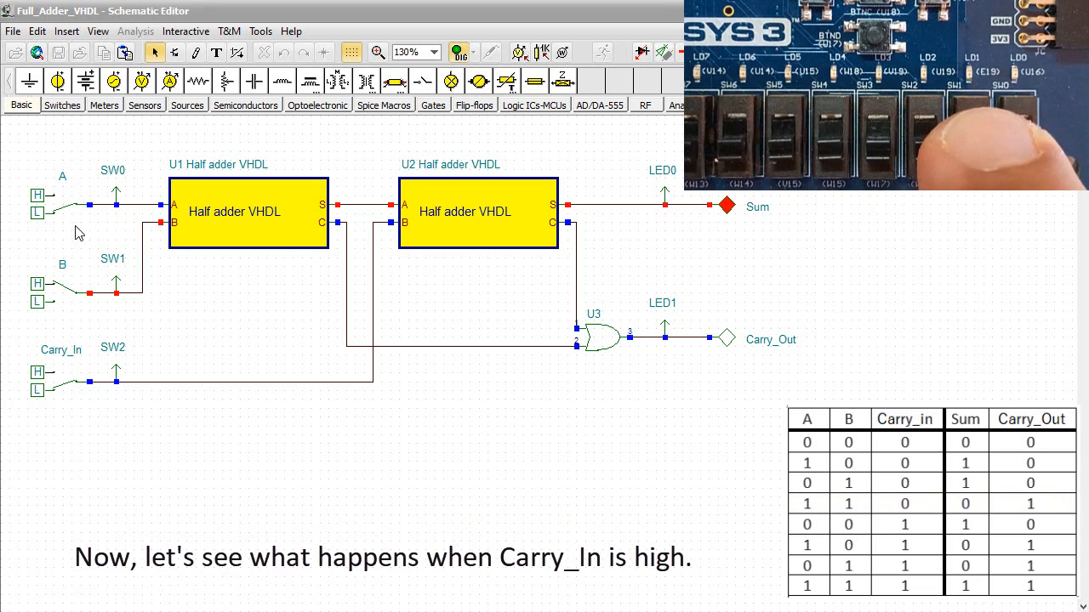
pyautogui.click(78, 296)
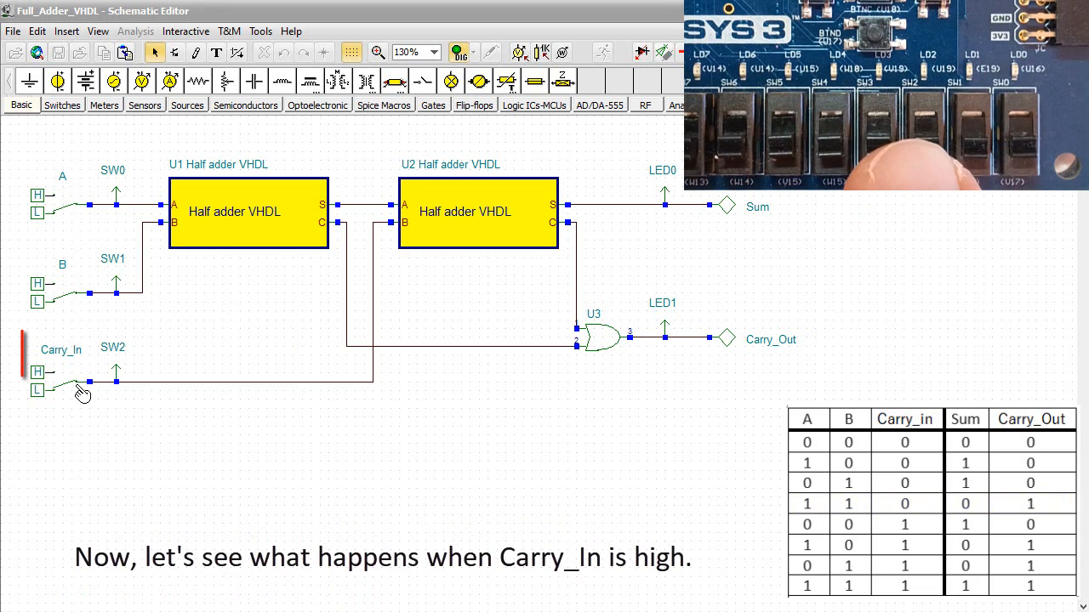
# - Set Carry_In high, test the adder with only A high, only B high, and both inputs high, and stop the digital simulation
pyautogui.click(76, 385)
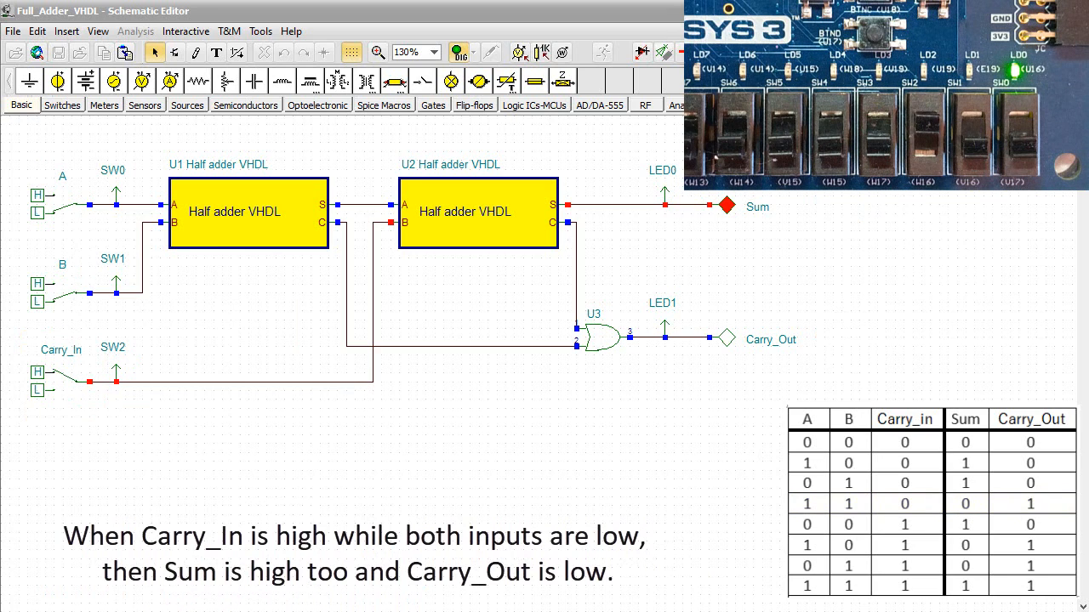
pyautogui.click(74, 215)
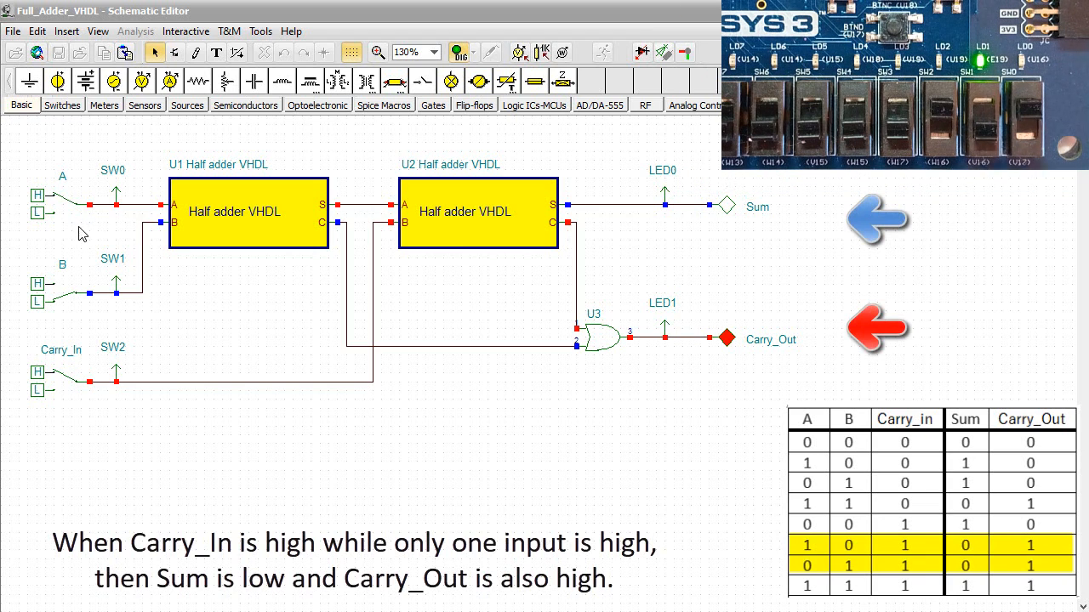
pyautogui.click(75, 216)
pyautogui.click(75, 294)
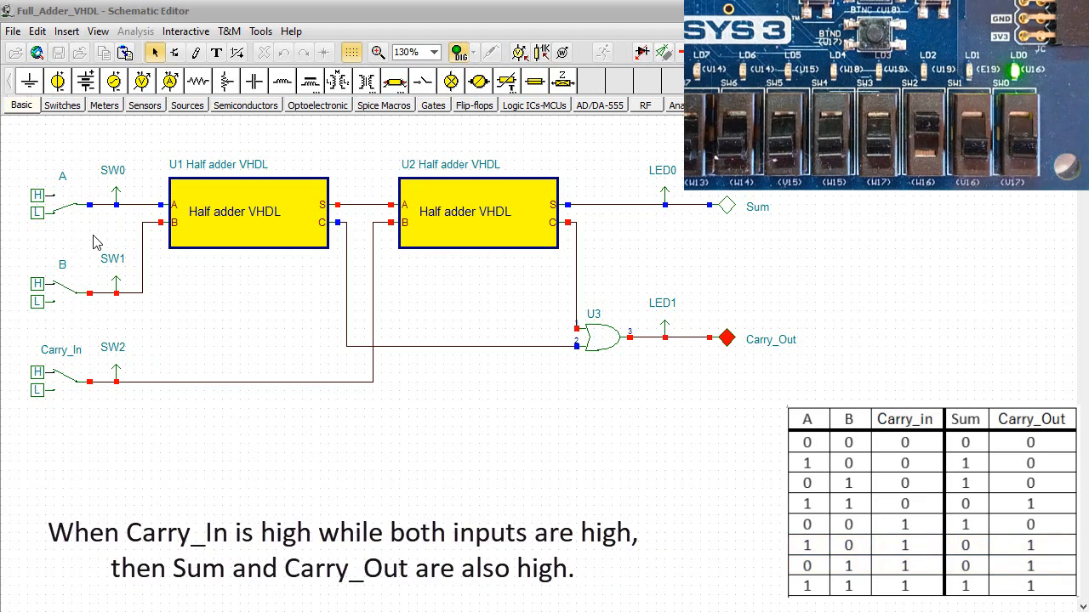
pyautogui.click(79, 215)
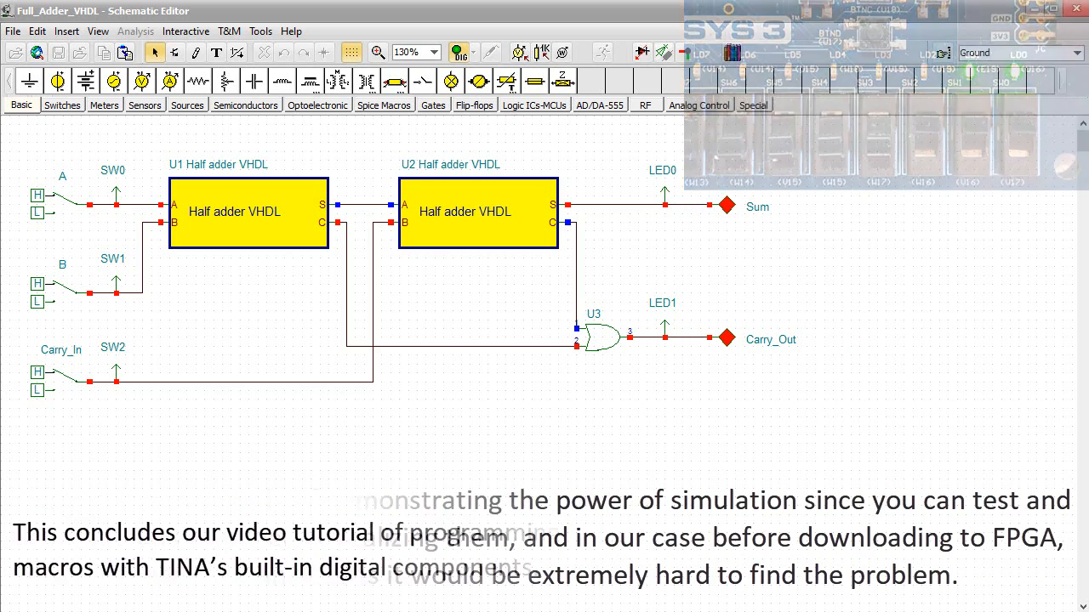
pyautogui.click(457, 56)
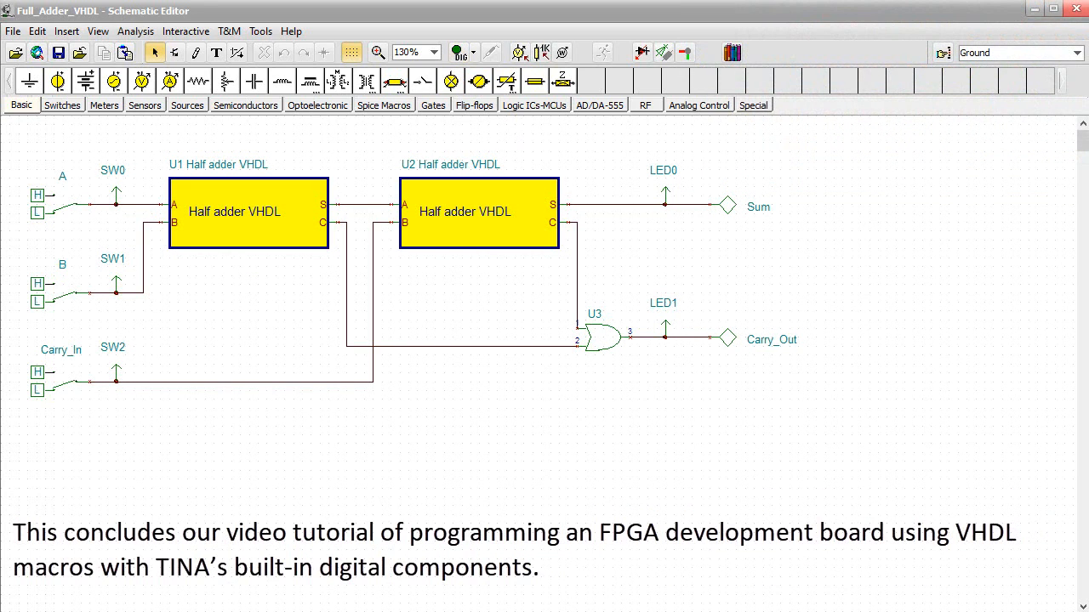